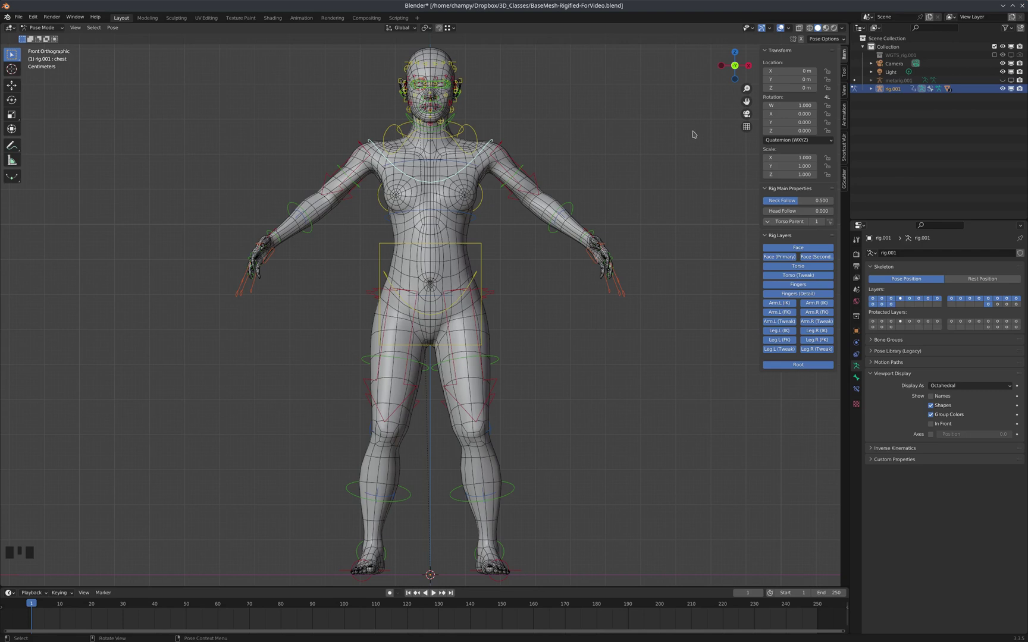
- Hide rig.001 and unhide metarig.001 in the Outliner
click(1004, 89)
click(1003, 79)
click(1003, 80)
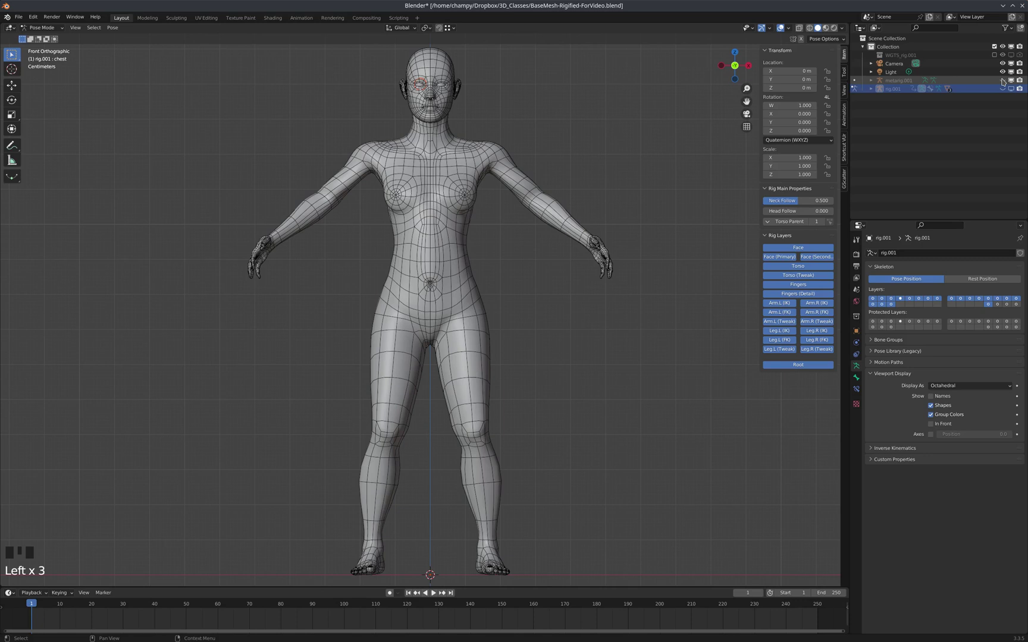
click(1002, 80)
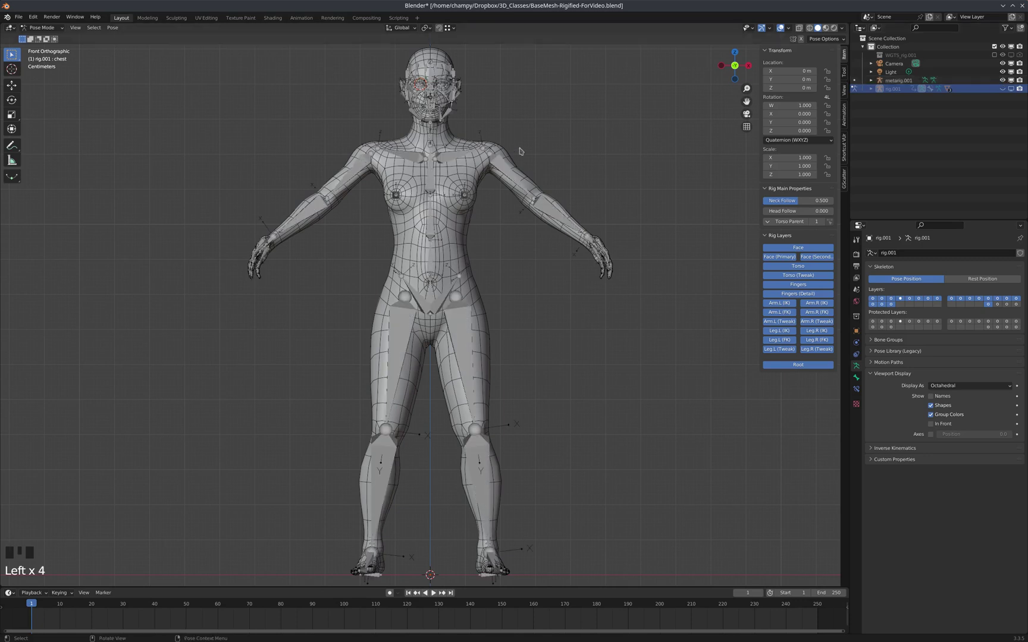
- Hide the body mesh and select the left and right eye objects
click(479, 160)
key(h)
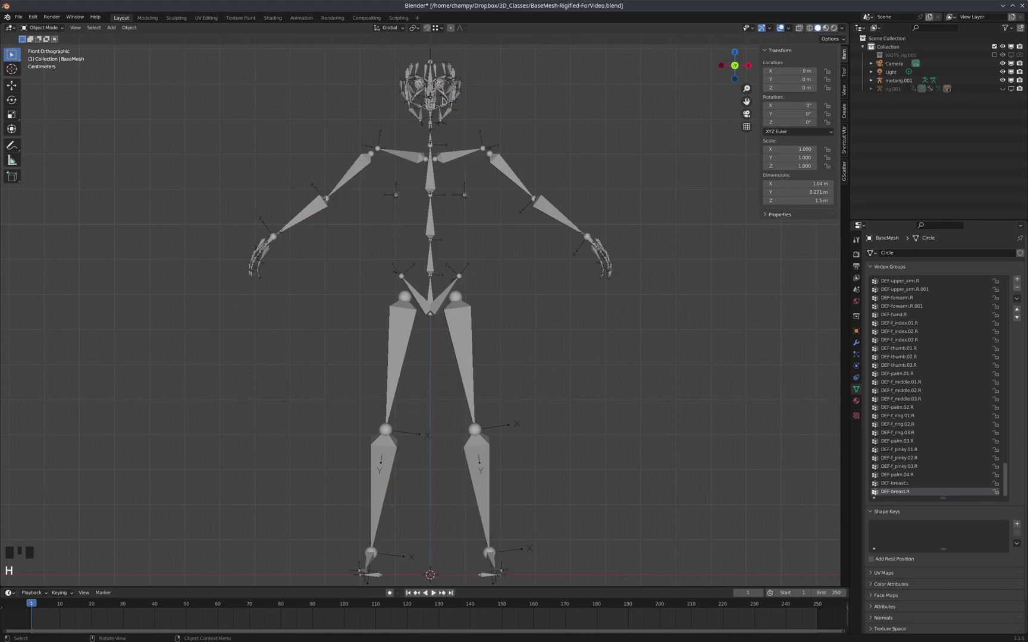
scroll(438, 84, up, 7)
click(448, 108)
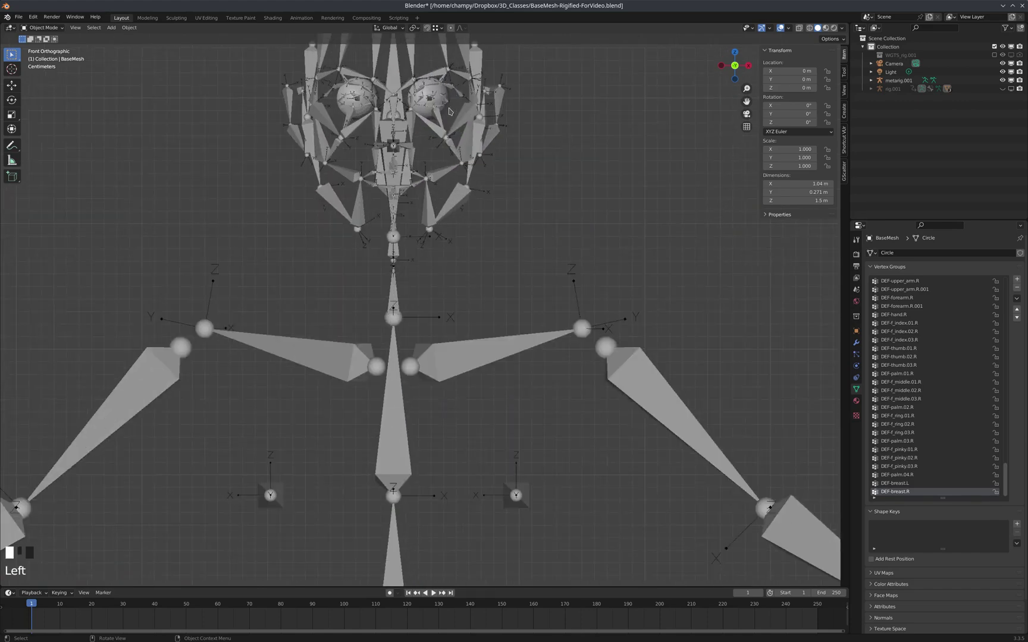
click(340, 110)
scroll(463, 126, down, 5)
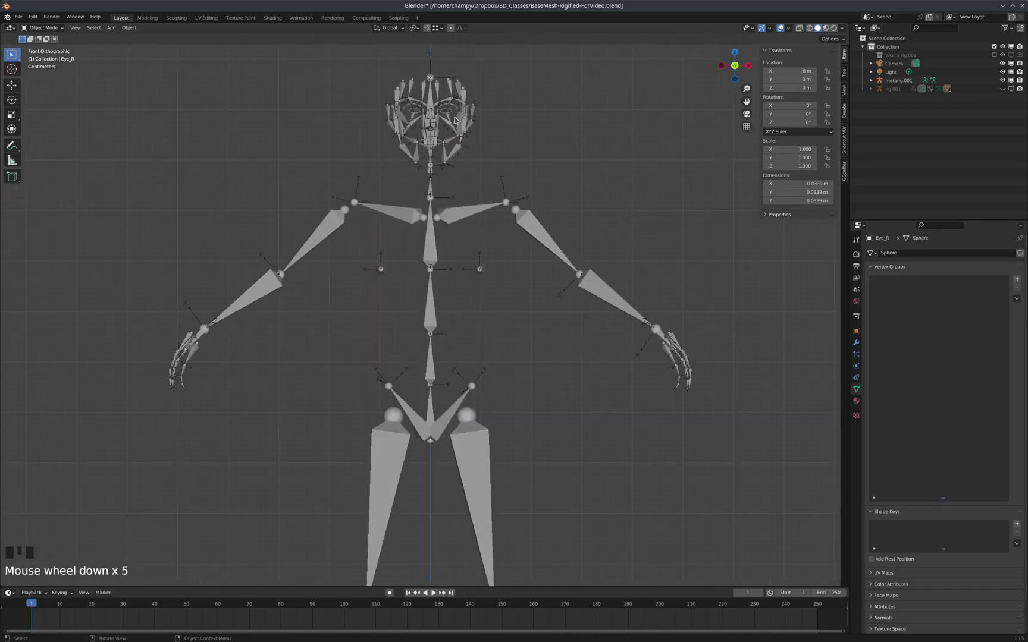
- Frame the metarig in right side view from head to feet
key(KP_3)
scroll(452, 166, down, 4)
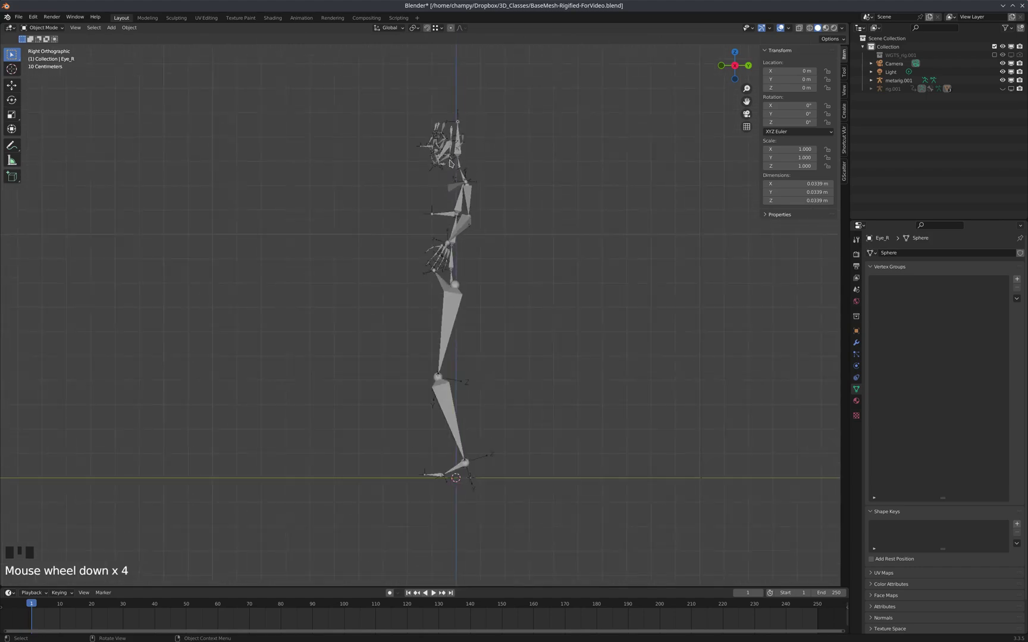
scroll(452, 168, up, 2)
middle_drag(452, 183, 455, 179)
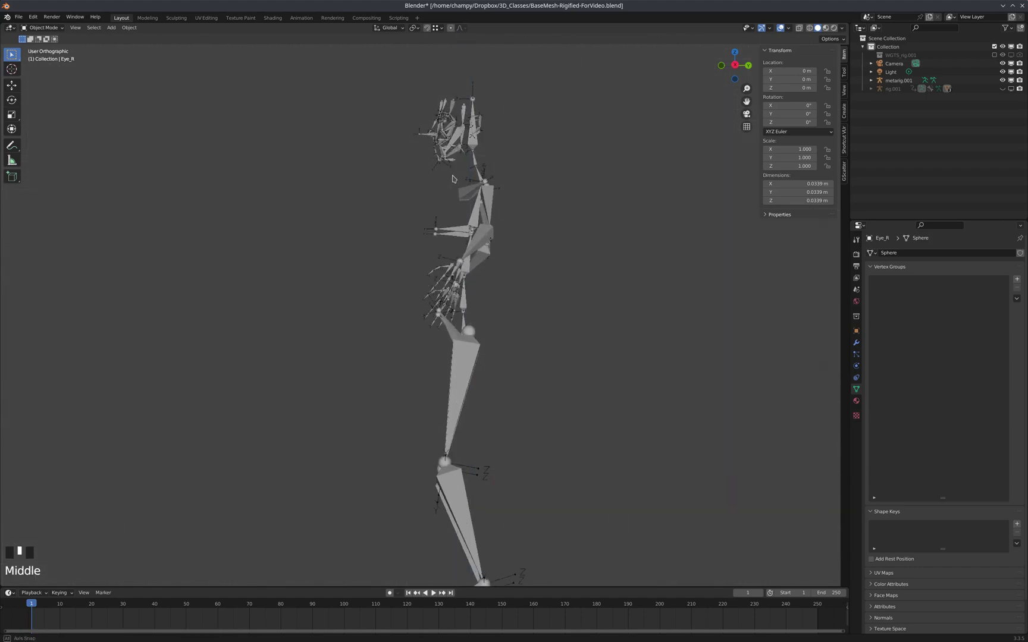
key(KP_3)
mouse_move(440, 219)
shift+middle_down()
mouse_move(445, 202)
mouse_move(453, 220)
shift+middle_up()
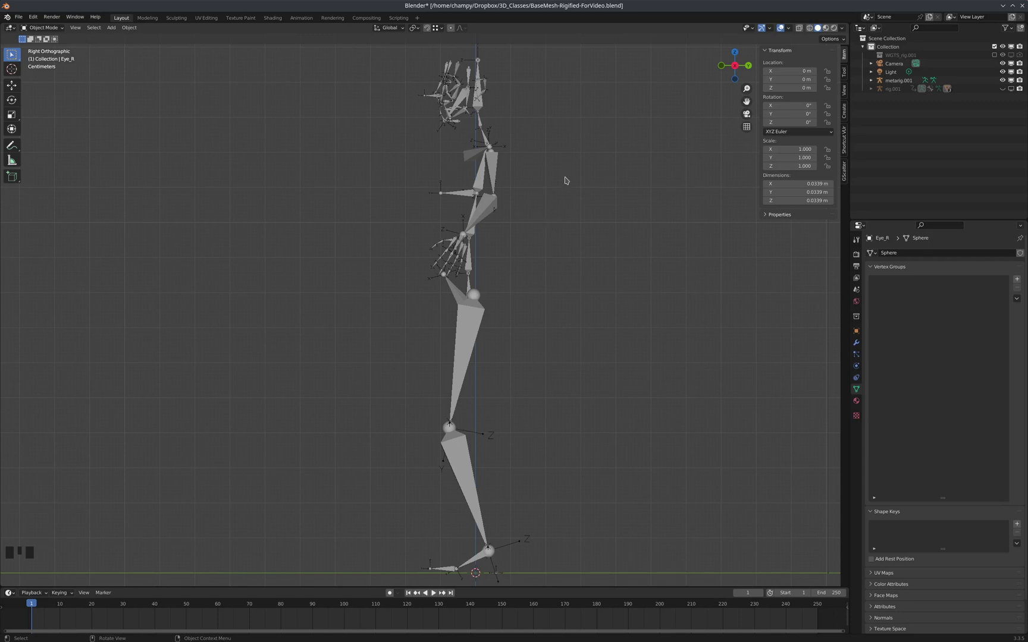
- In Edit Mode on metarig.001, add the Rigify spines.basic_tail sample bones
click(492, 205)
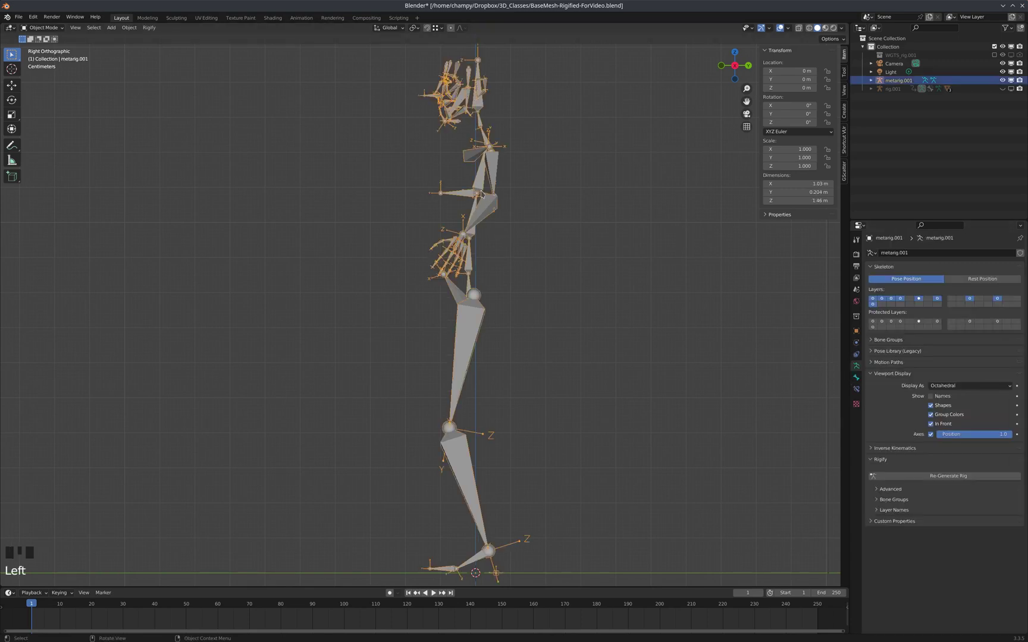
key(Tab)
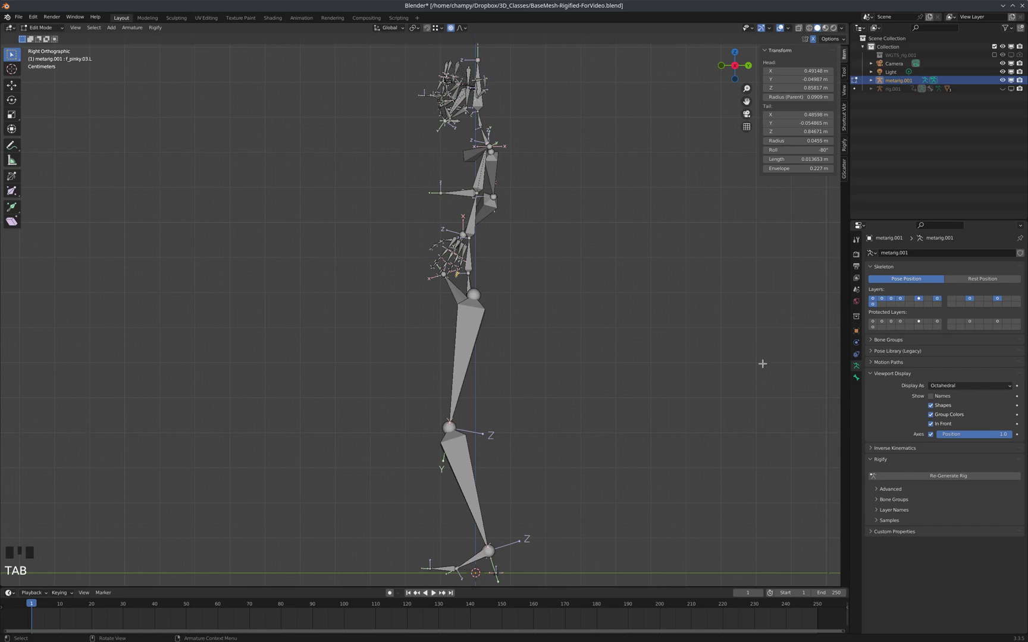
click(869, 370)
click(878, 523)
scroll(910, 506, down, 12)
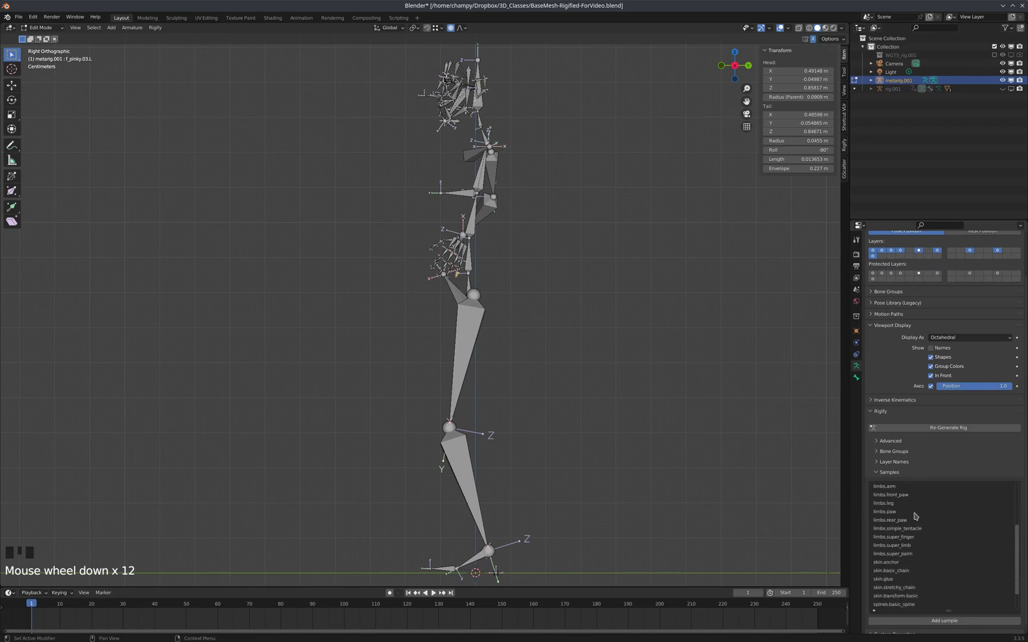
scroll(916, 515, up, 5)
scroll(925, 513, down, 12)
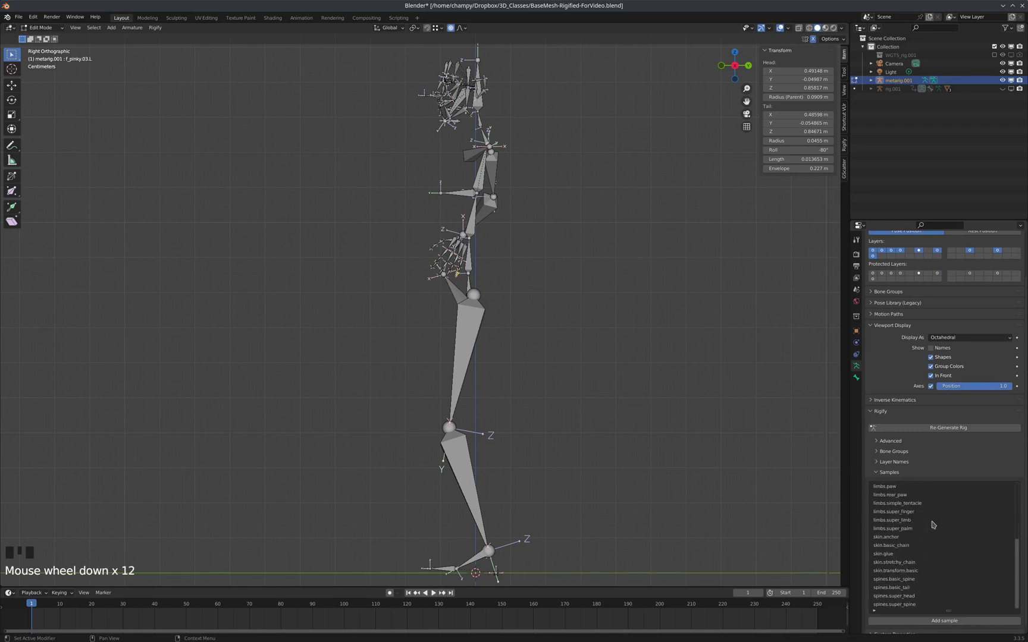
click(900, 589)
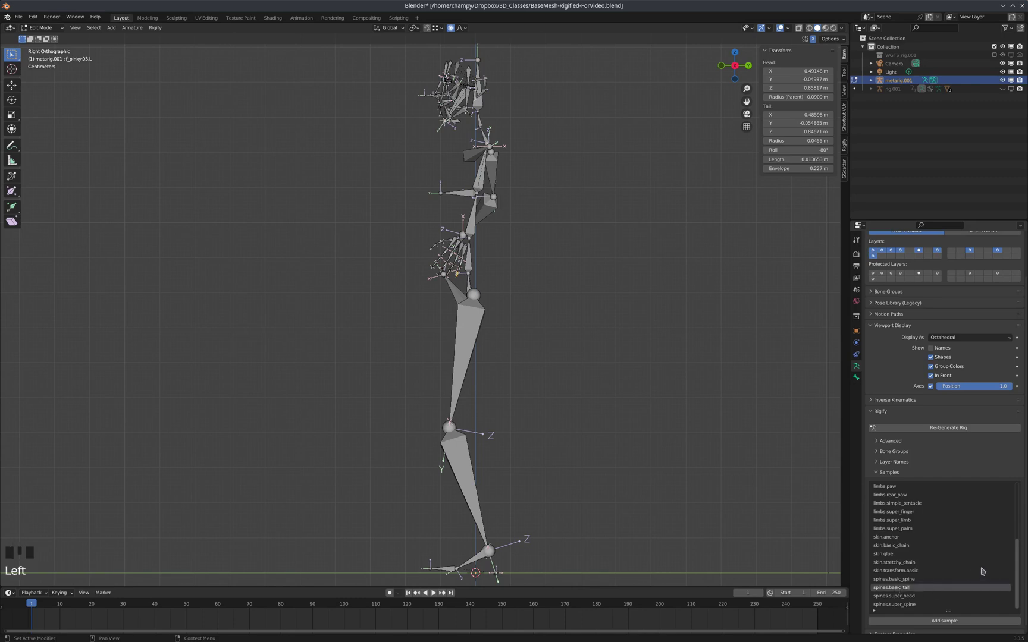
click(955, 622)
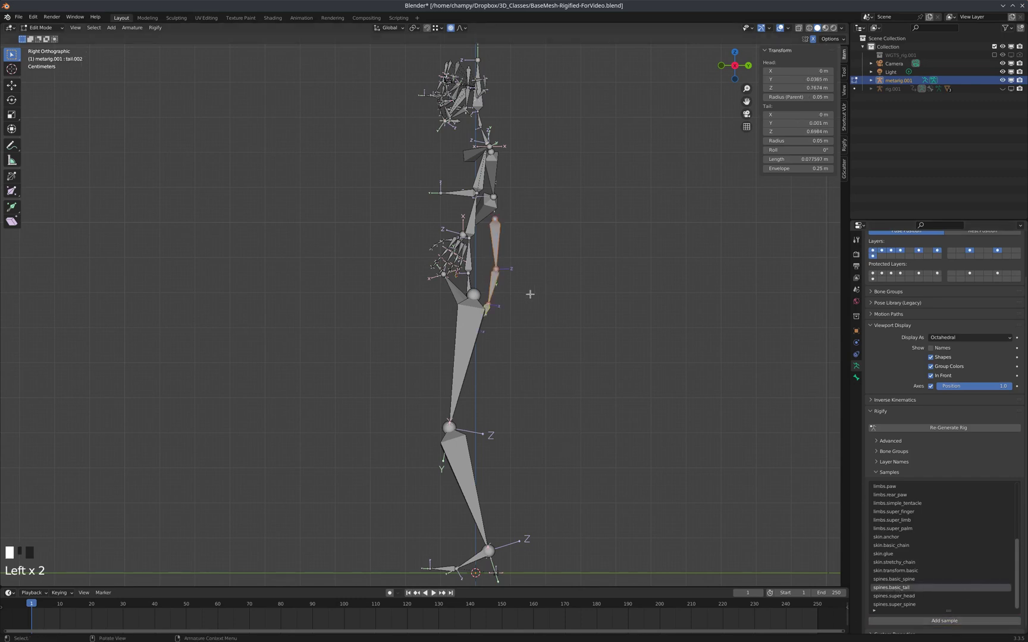
- Move and rotate the new tail bones so they extend backward from the hips
key(g)
click(568, 265)
key(r)
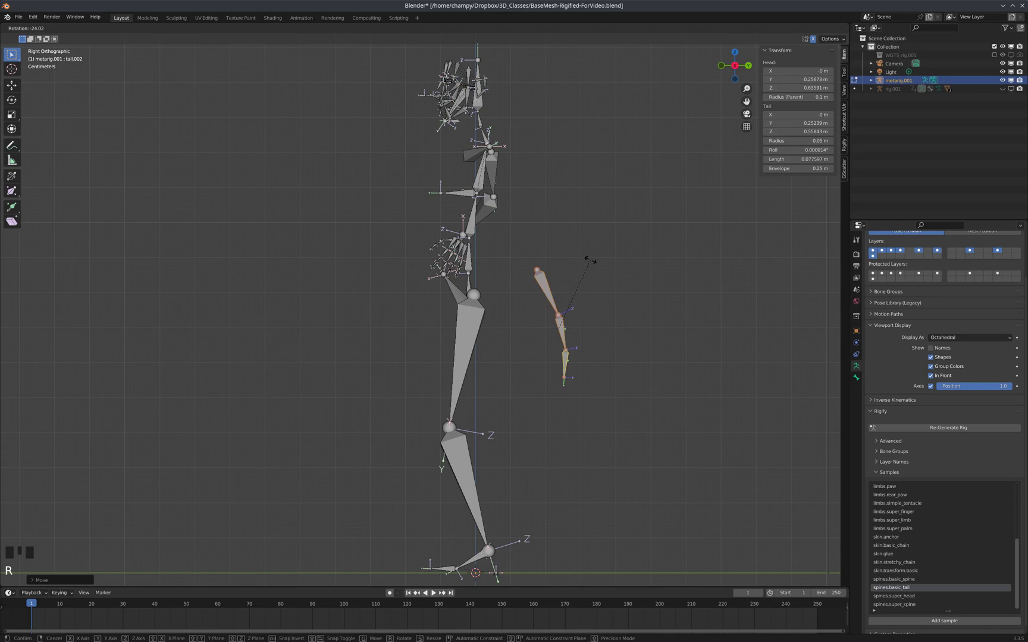
click(507, 272)
scroll(507, 268, down, 1)
key(g)
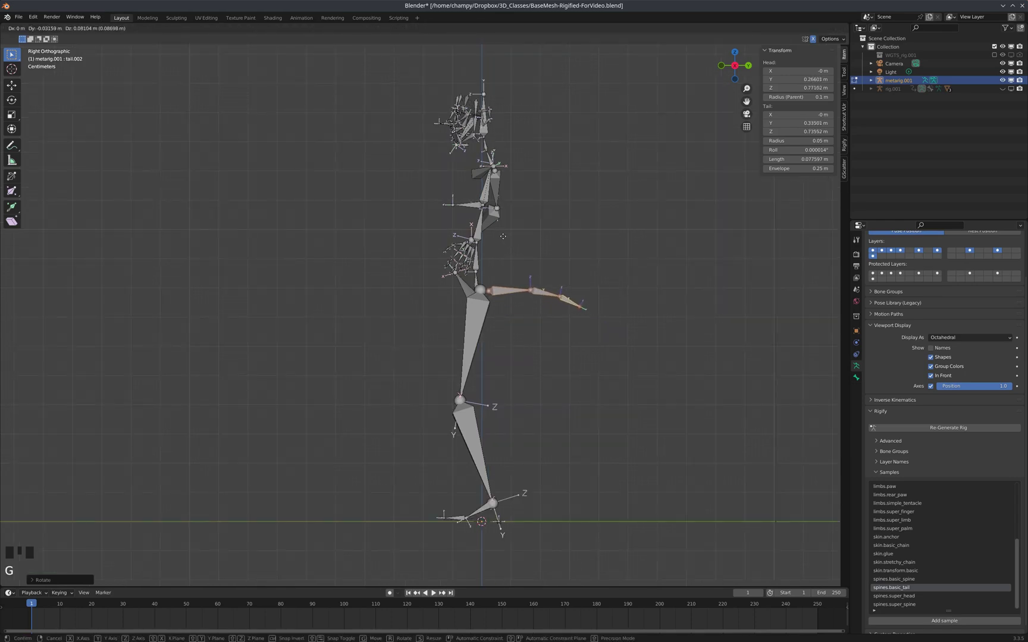
click(528, 250)
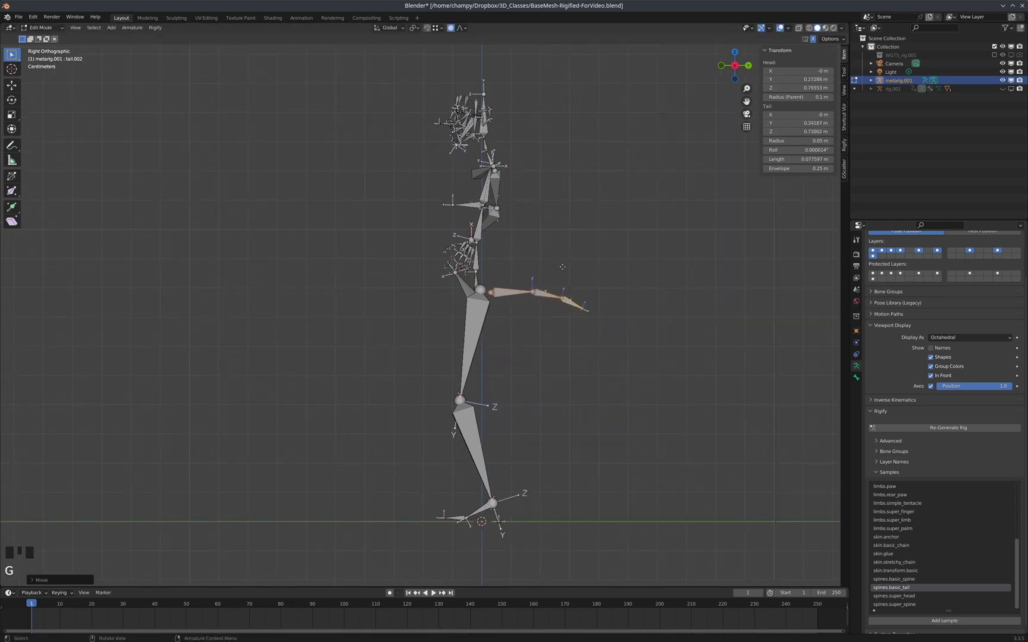
key(g)
scroll(497, 281, up, 6)
middle_drag(497, 281, 500, 304)
key(g)
click(504, 328)
scroll(510, 302, up, 4)
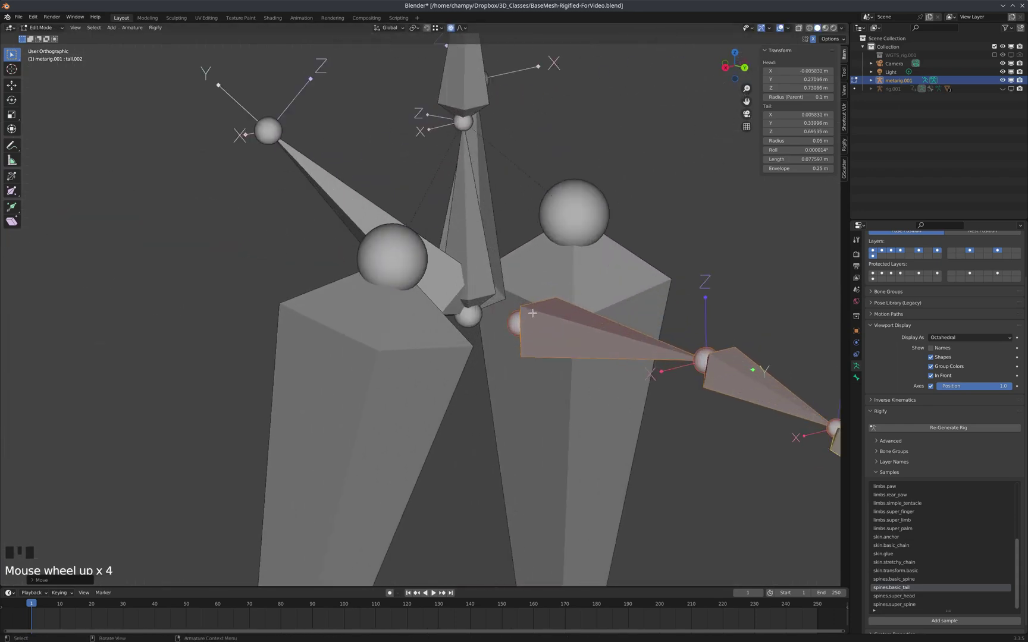
- Parent the first tail bone to the spine bone with Keep Offset
click(547, 304)
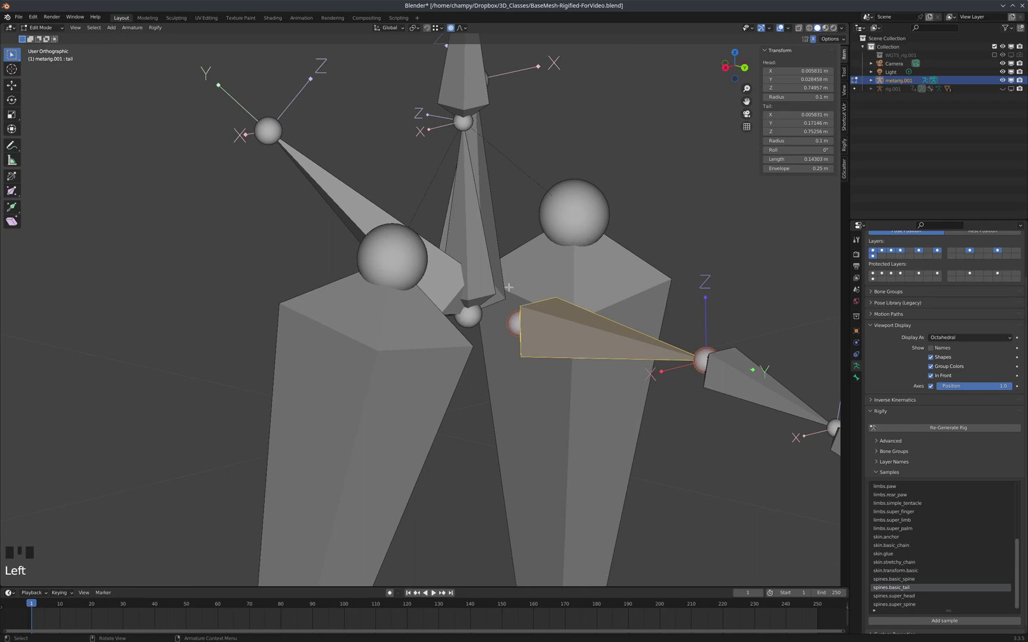
middle_drag(509, 287, 500, 271)
shift+click(441, 213)
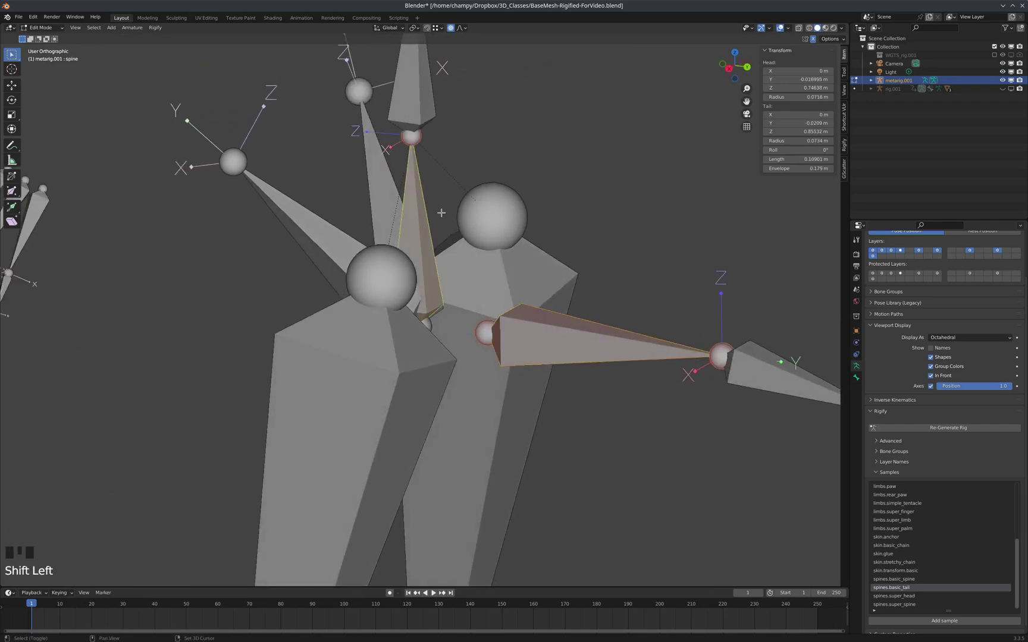
key(ctrl+p)
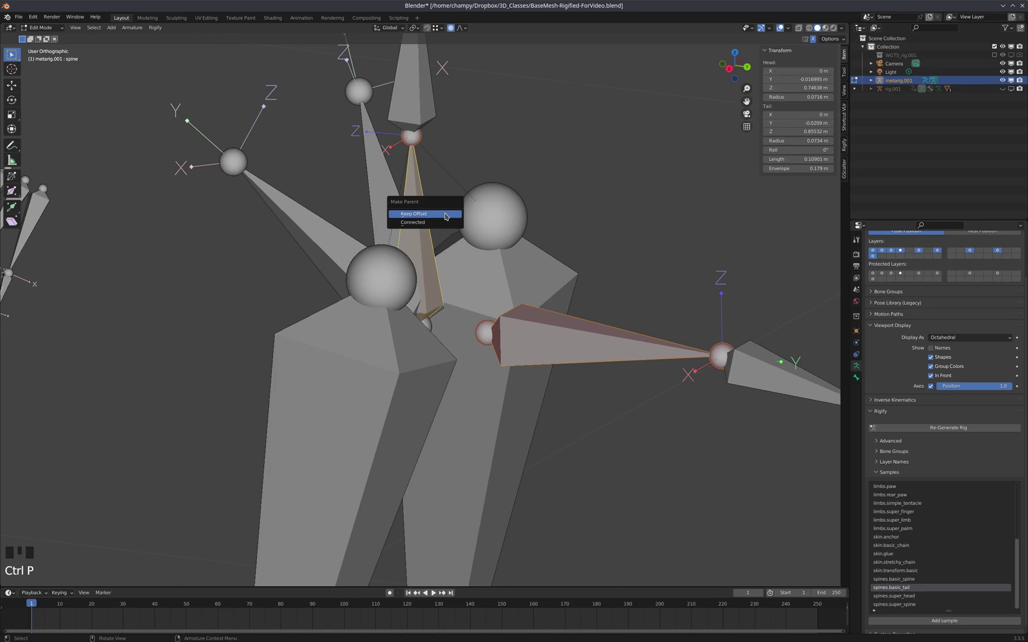
click(425, 215)
scroll(479, 254, down, 5)
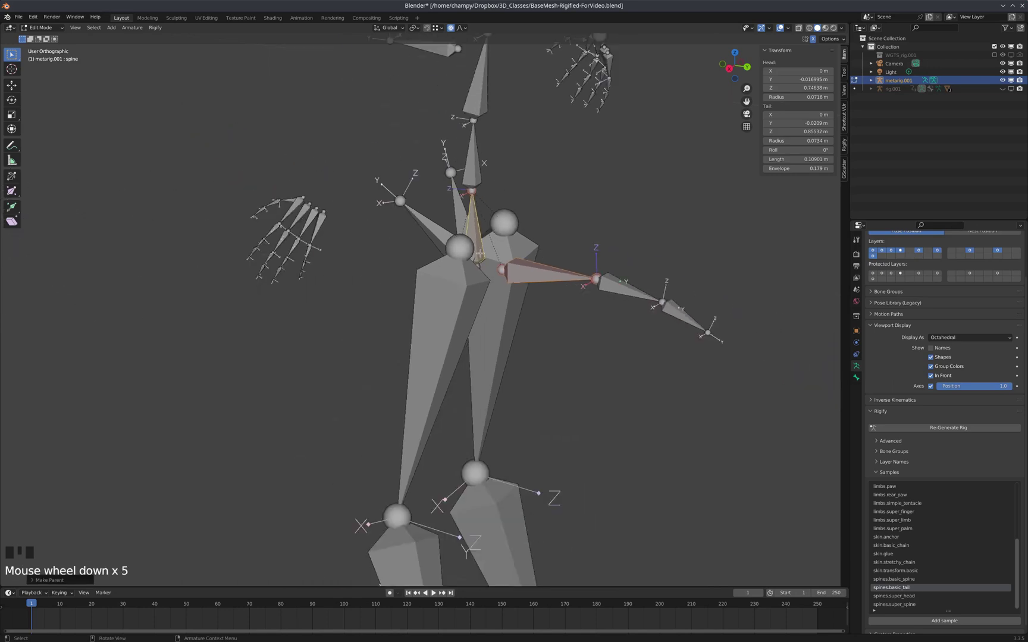
click(619, 285)
key(KP_3)
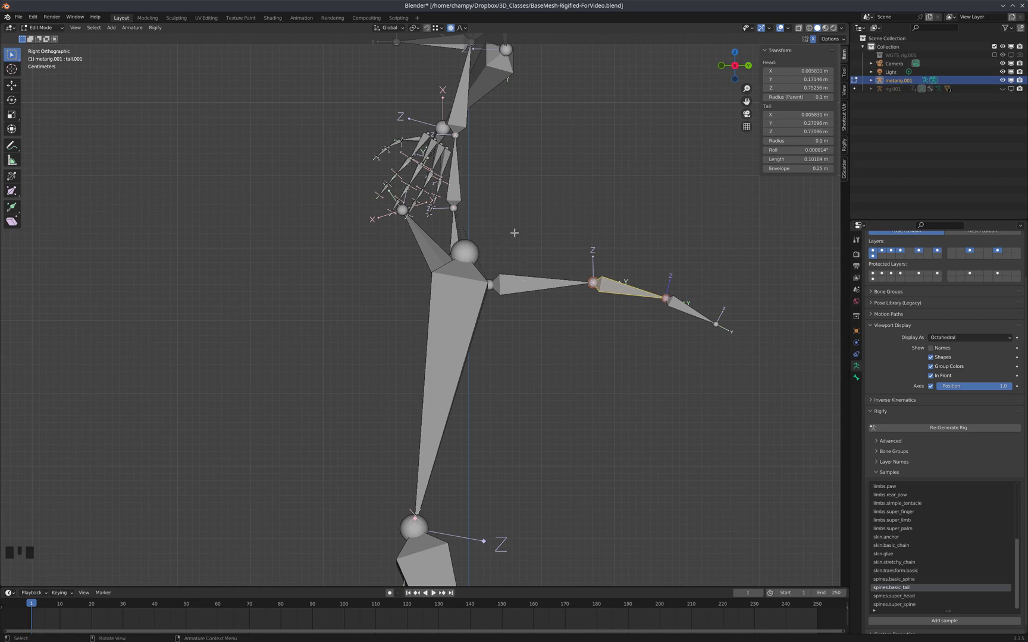
scroll(572, 273, down, 4)
scroll(586, 262, up, 3)
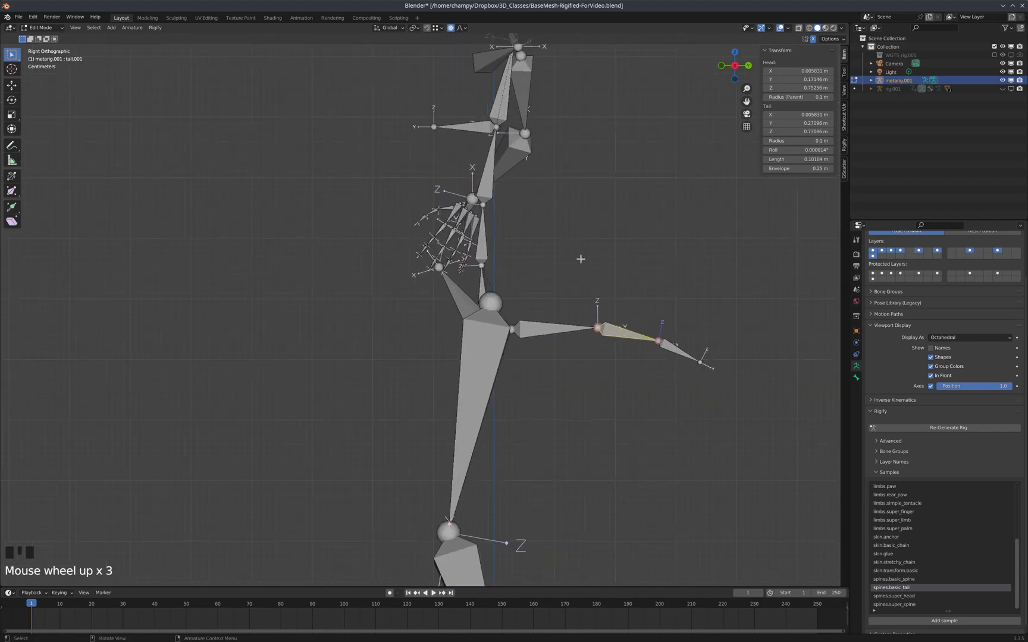
scroll(545, 269, down, 2)
- Regenerate rig.001 with the tail, hide metarig.001, and enter Pose Mode
key(Tab)
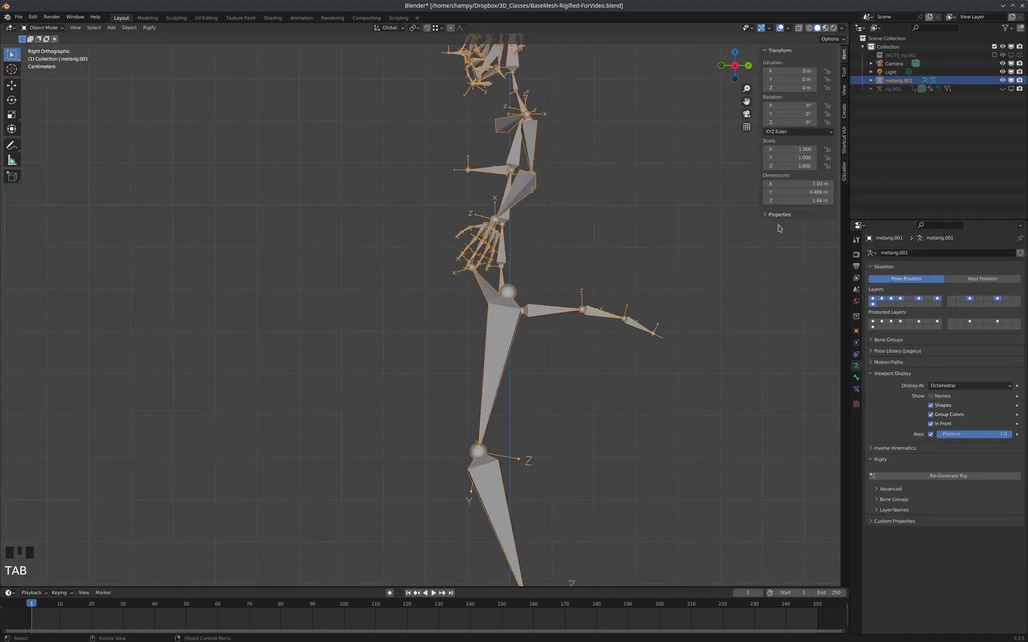
click(1003, 88)
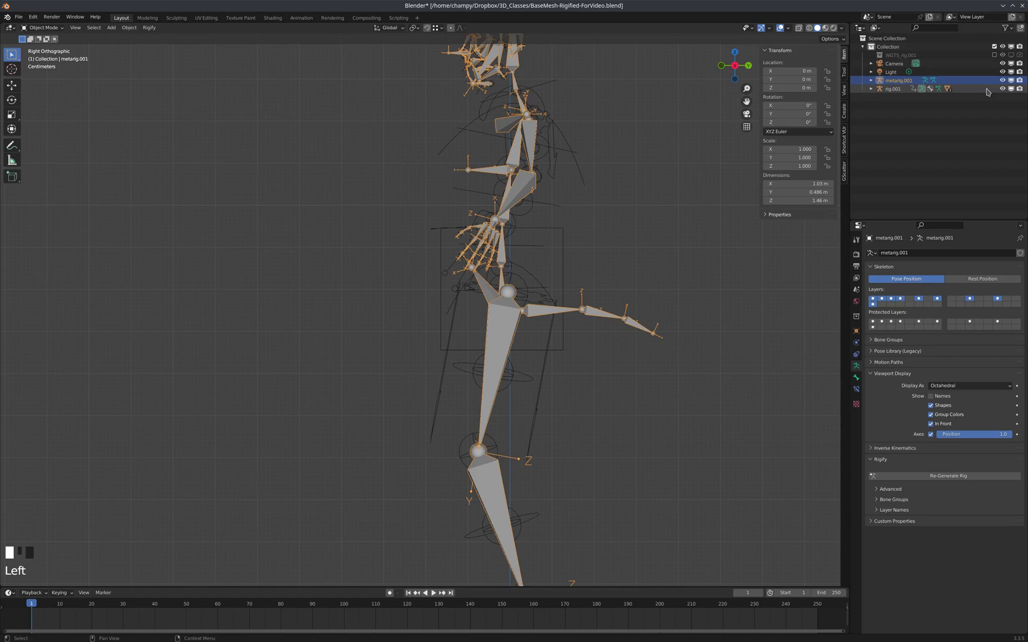
click(948, 476)
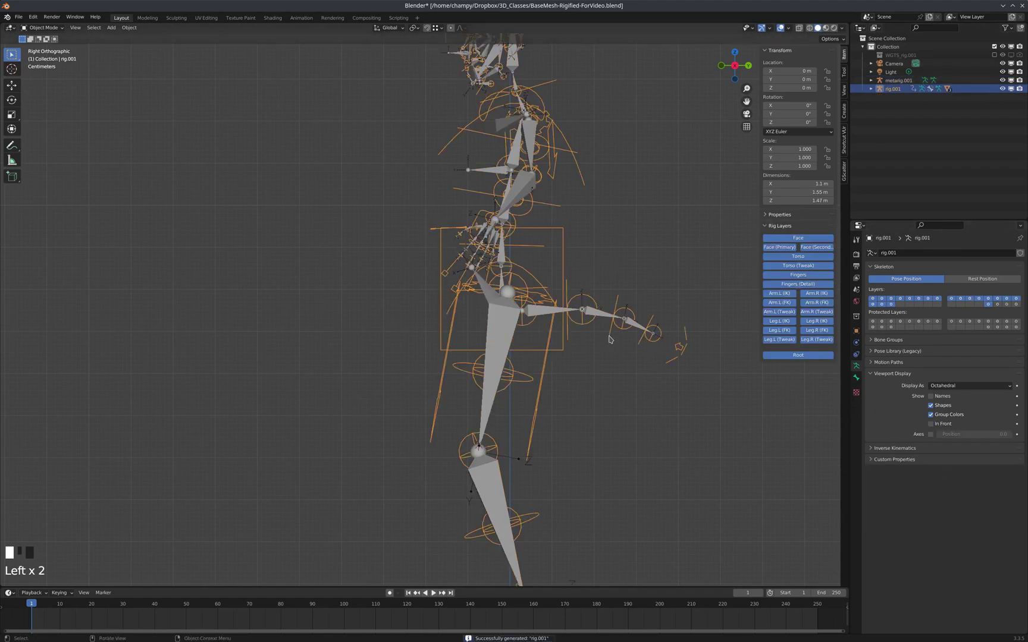
click(1002, 79)
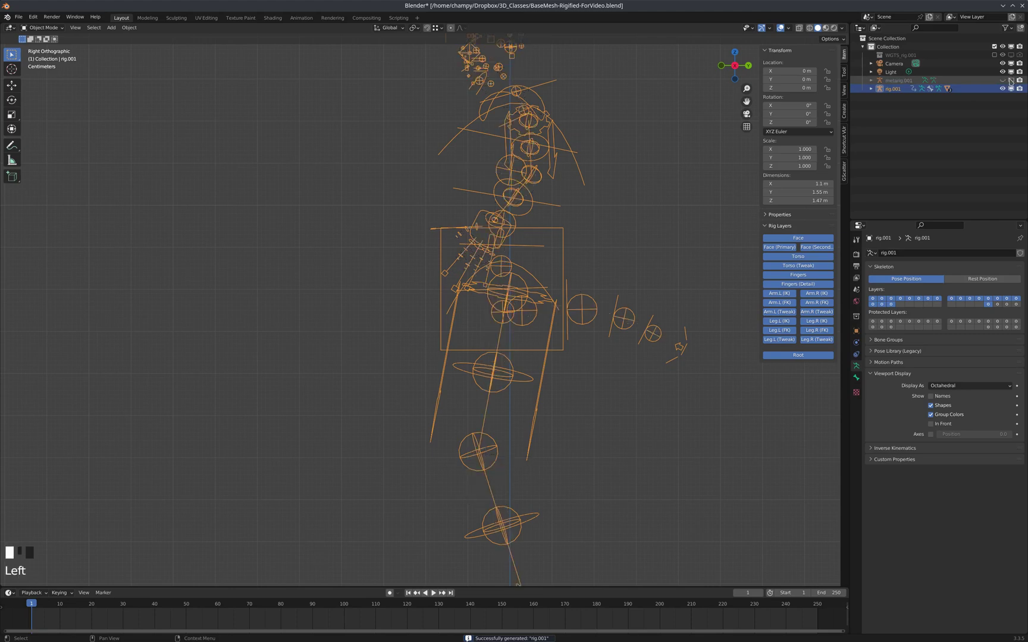
key(ctrl+Tab)
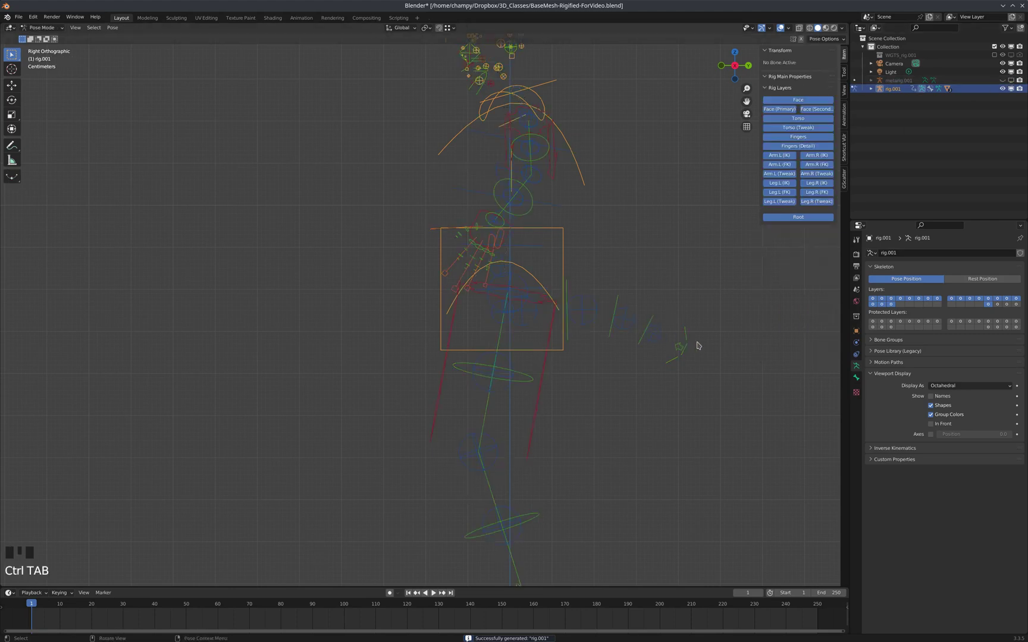
- Test-rotate tail_master and test-move the torso control, cancelling both
click(698, 346)
key(r)
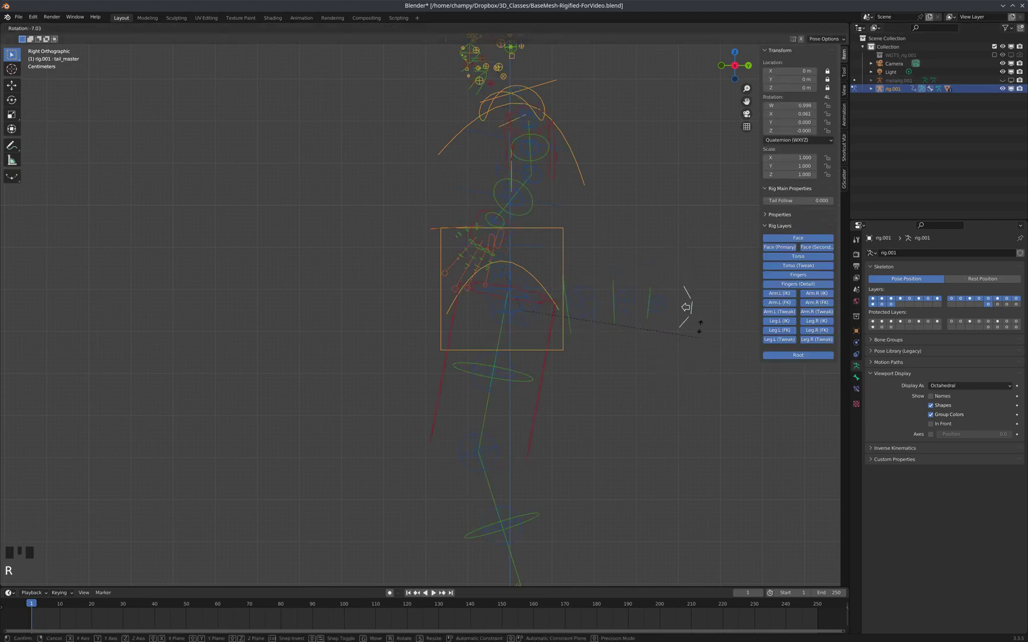
right_click(705, 336)
click(564, 264)
key(g)
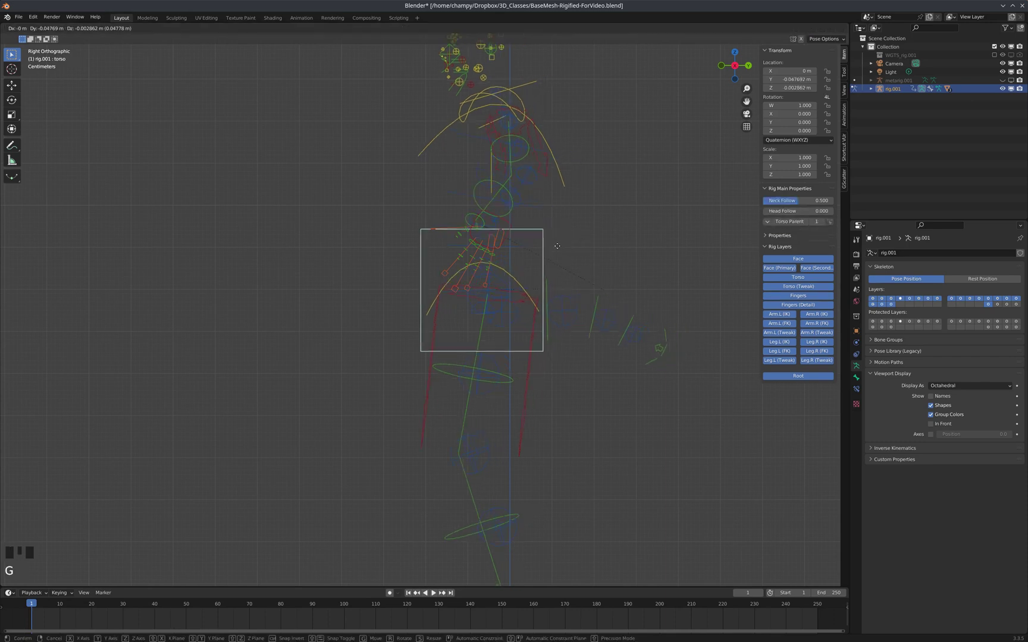
right_click(582, 268)
scroll(591, 326, down, 4)
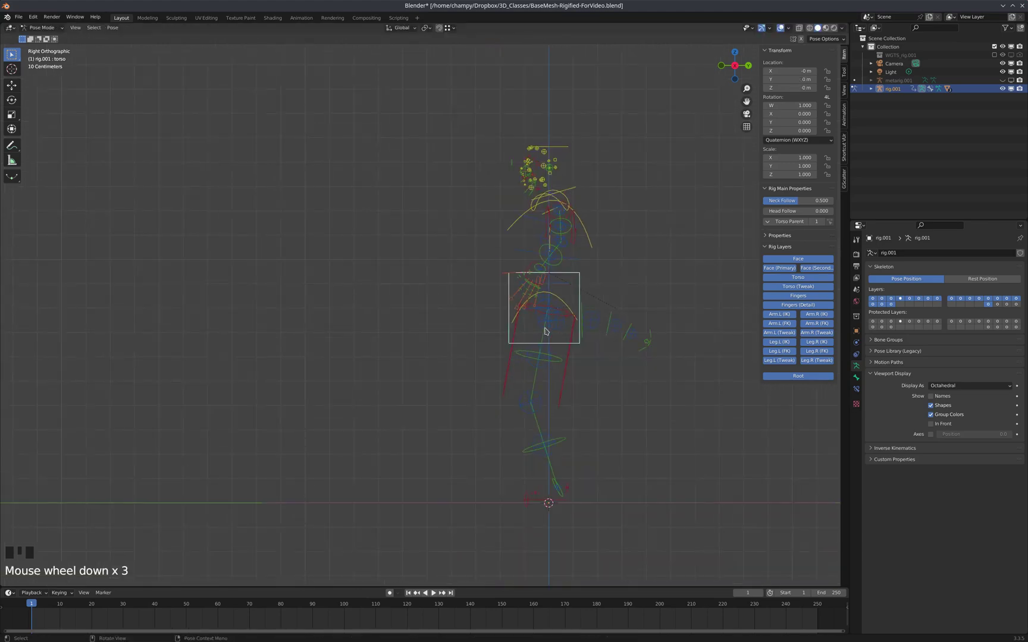
middle_drag(546, 331, 634, 353)
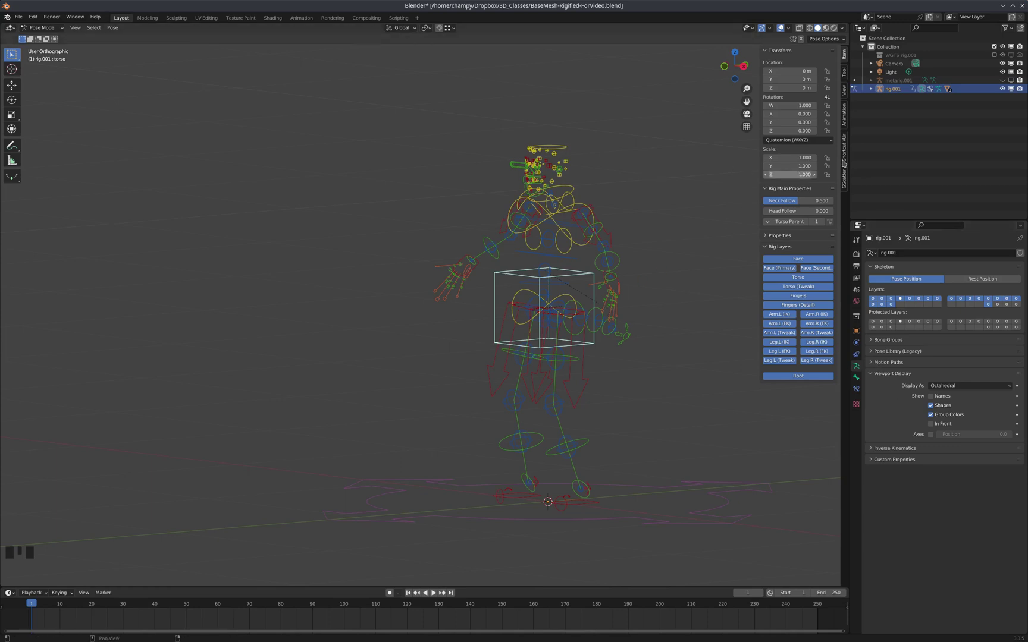
- Show rig.001 again and select metarig.001 in right side view
click(1002, 89)
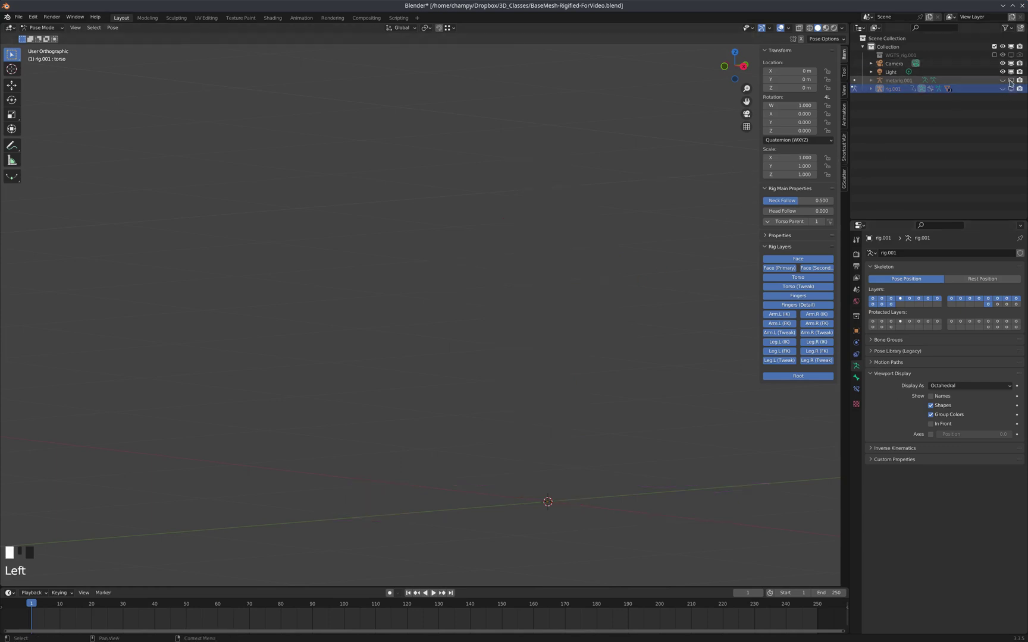
click(1003, 89)
scroll(570, 237, up, 3)
click(540, 201)
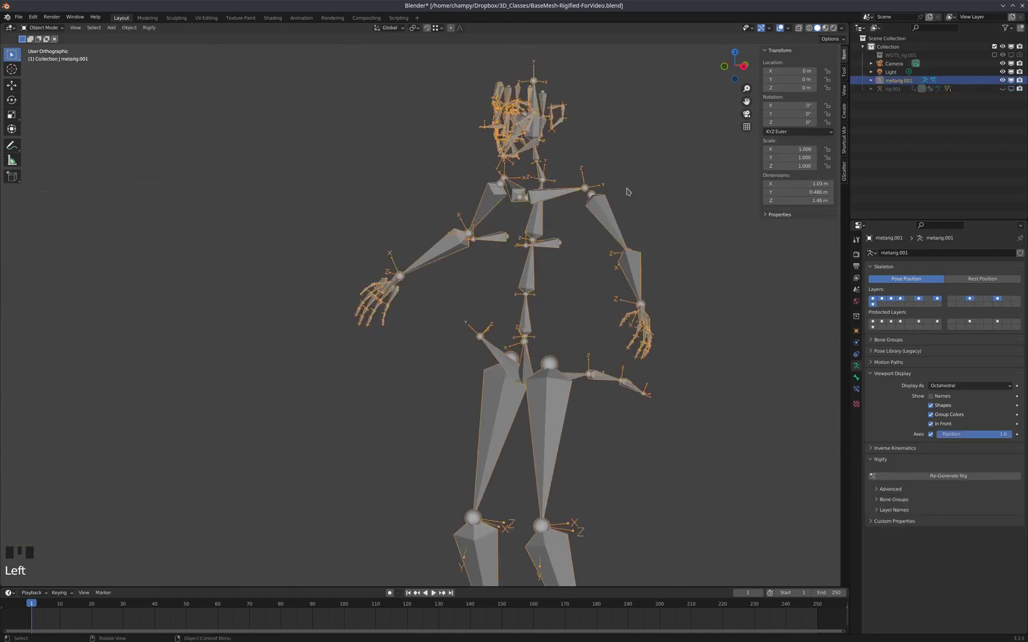
middle_drag(631, 192, 637, 206)
key(KP_3)
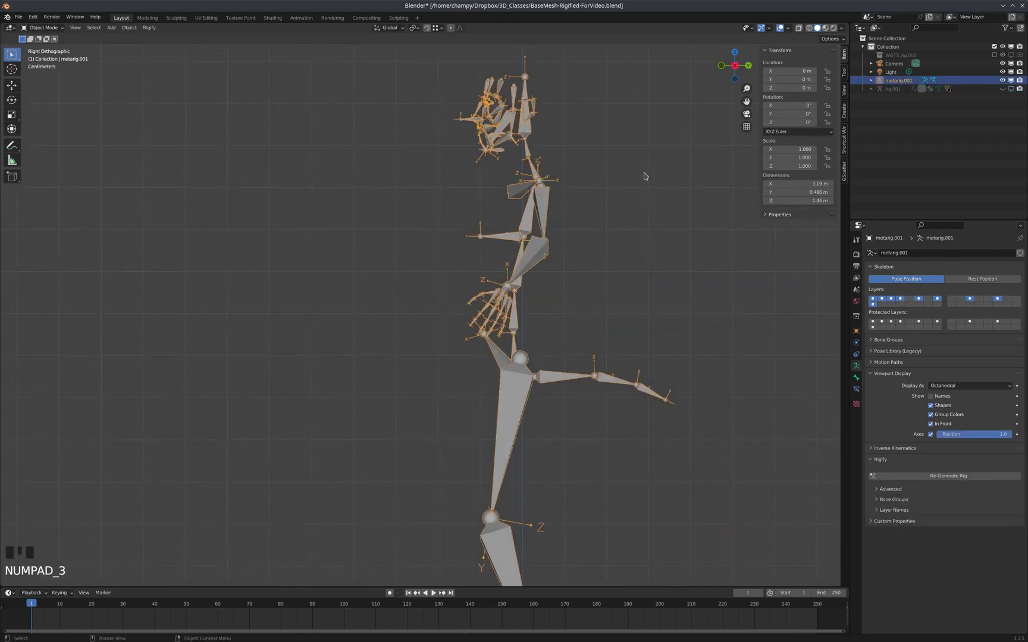
scroll(643, 242, down, 3)
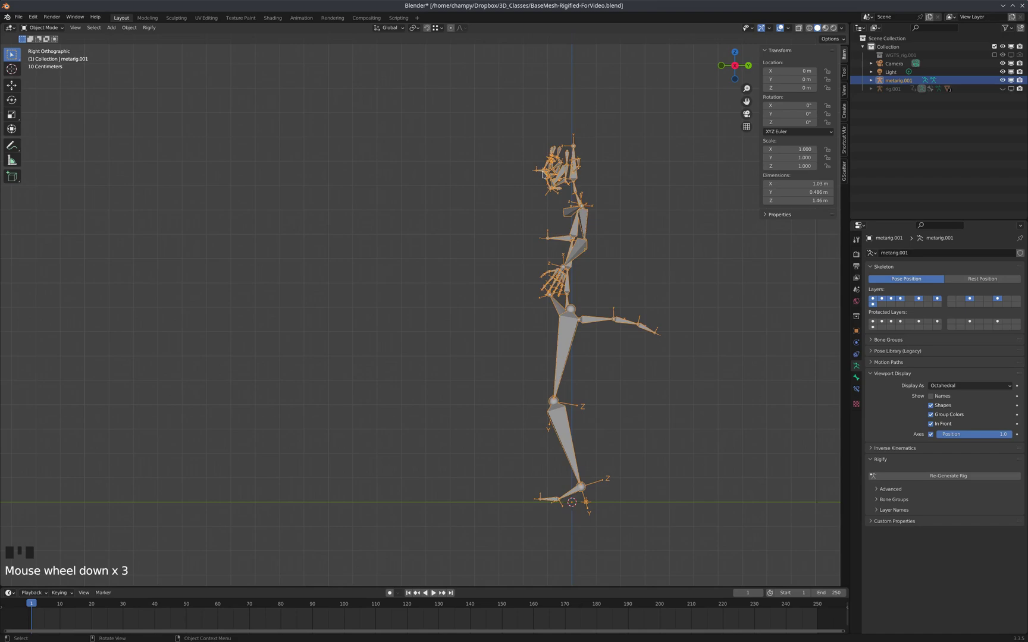
scroll(587, 145, up, 7)
middle_drag(602, 216, 562, 226)
middle_drag(547, 279, 546, 264)
scroll(534, 274, up, 3)
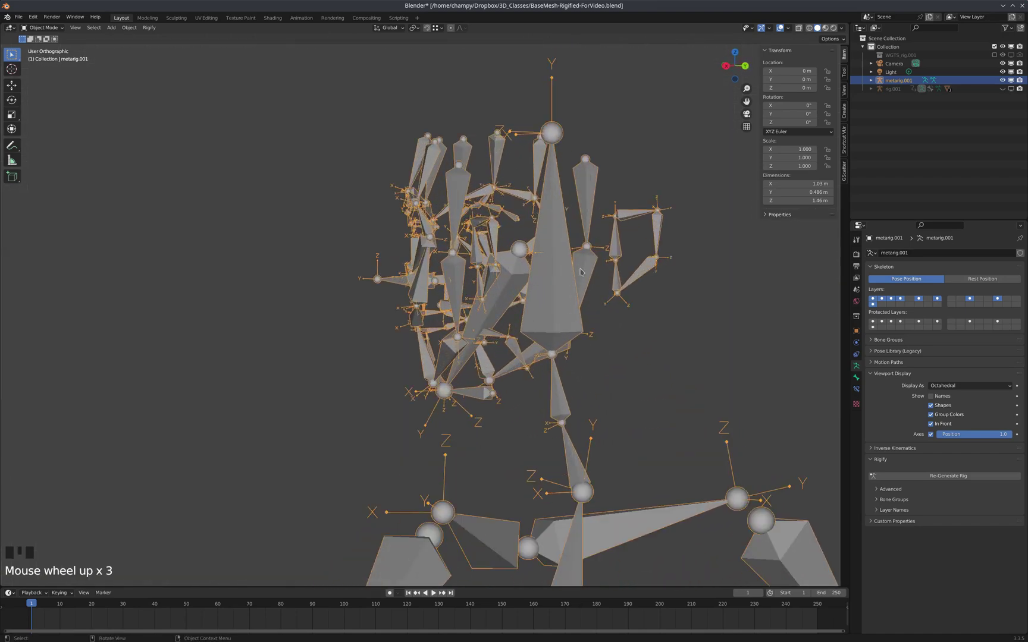
- Switch to wireframe shading and enter Edit Mode on metarig.001
key(z)
middle_drag(487, 246, 539, 310)
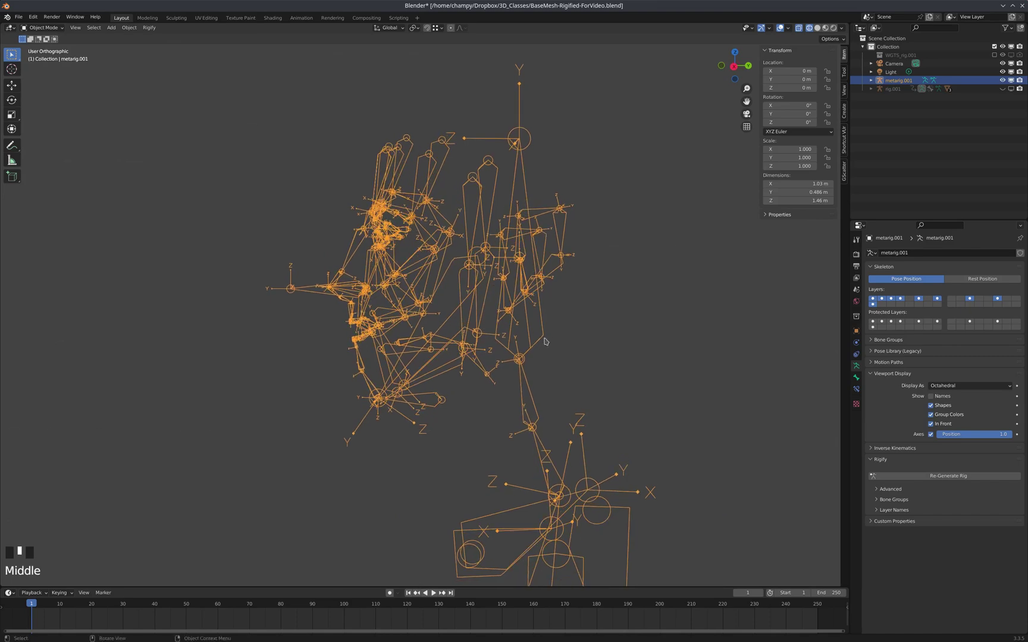
click(545, 338)
key(Tab)
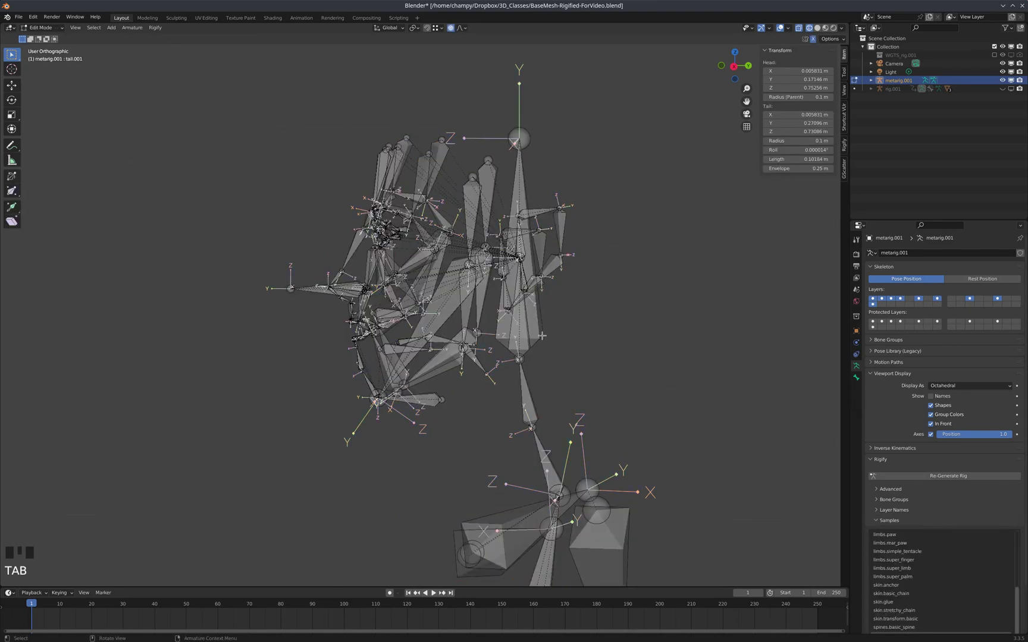
click(543, 337)
middle_drag(543, 337, 304, 162)
scroll(544, 283, up, 5)
- Box-select all the face bones in front of the spine at the head
click(532, 309)
click(532, 310)
scroll(545, 334, down, 5)
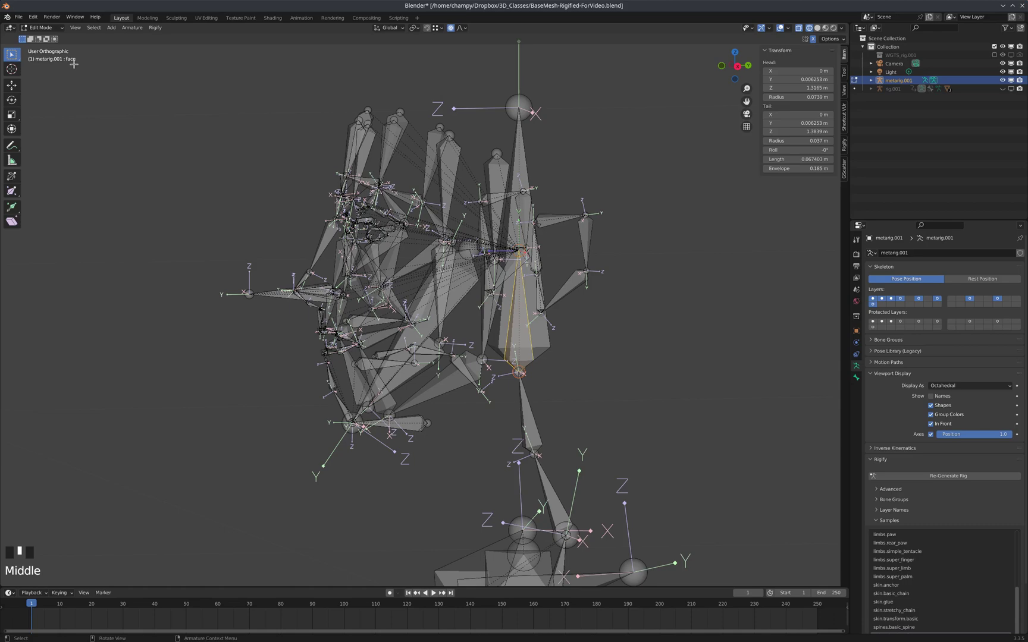
scroll(544, 341, up, 4)
click(566, 345)
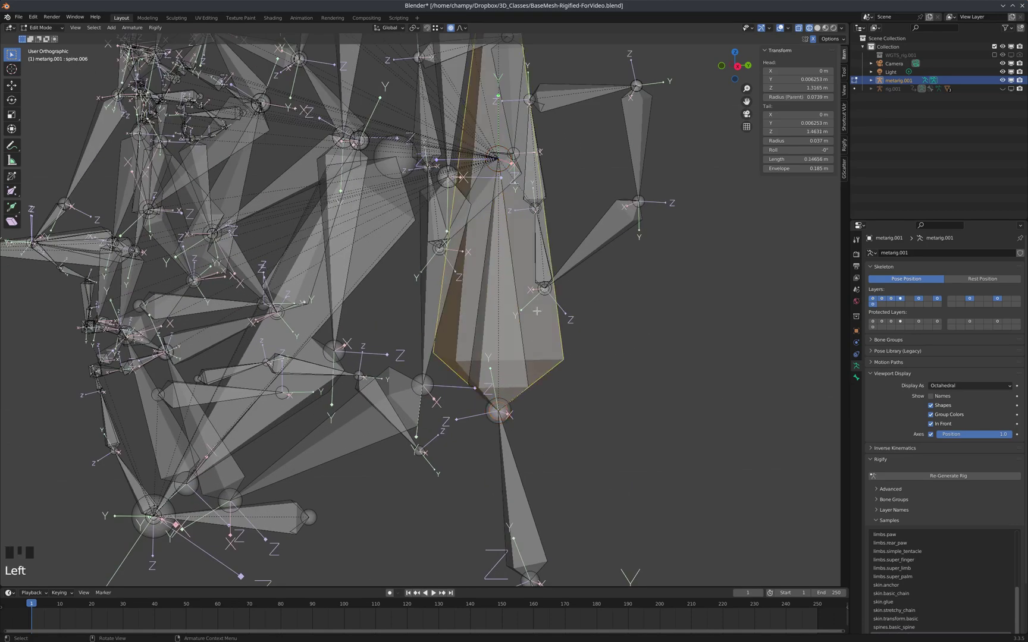
scroll(537, 311, down, 4)
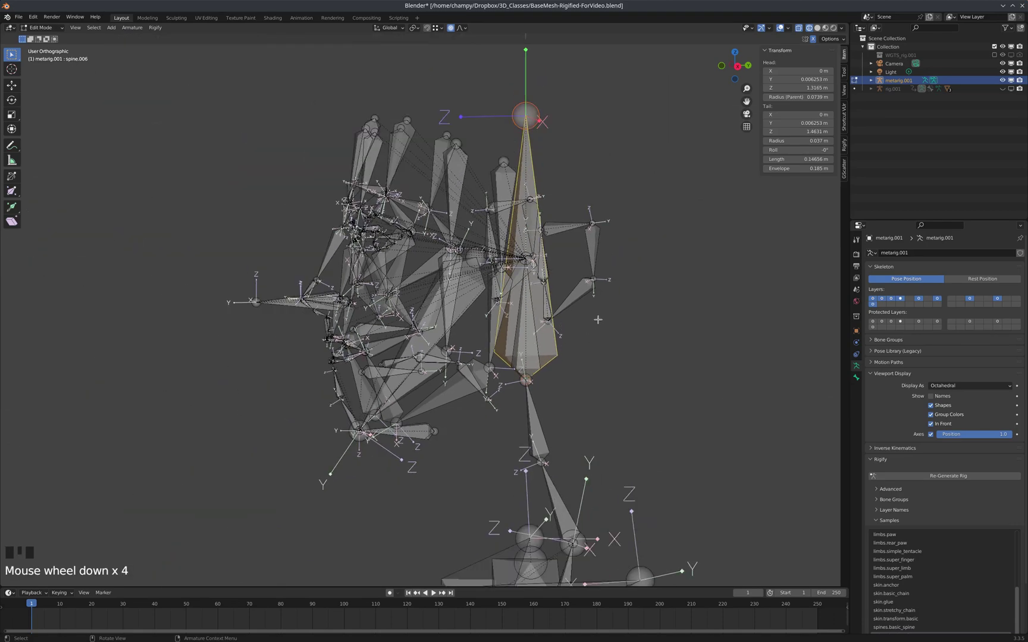
middle_drag(598, 320, 593, 318)
key(KP_3)
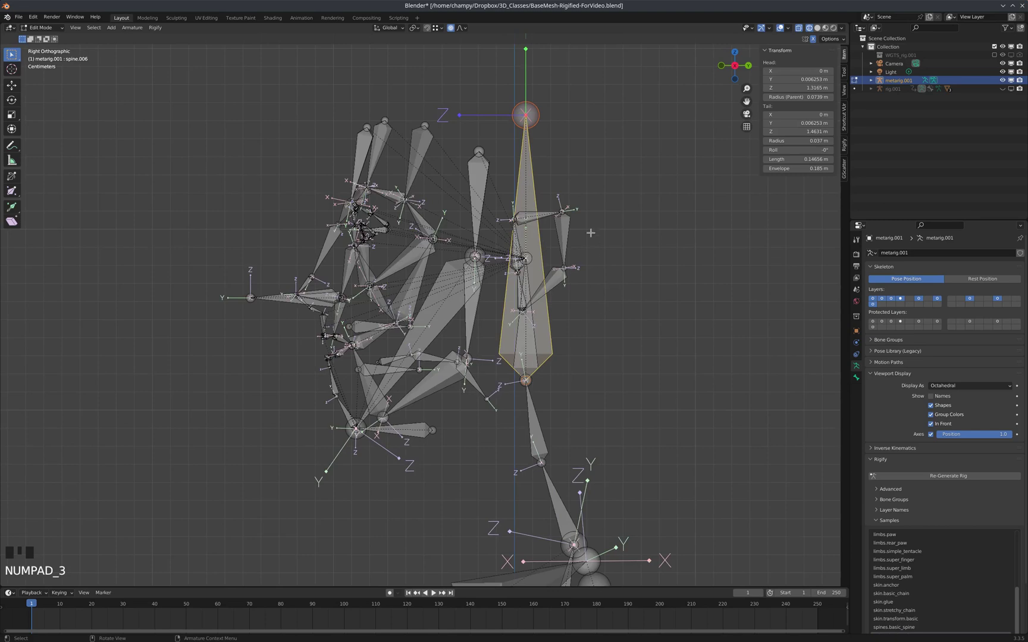
scroll(630, 252, down, 2)
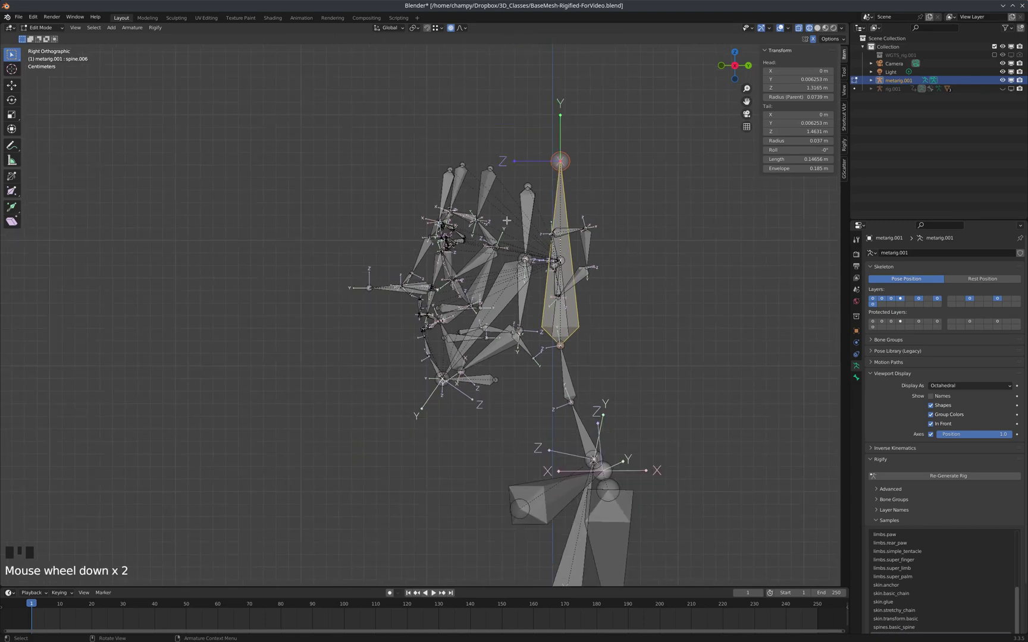
drag(540, 103, 356, 436)
- Delete the selected face bones, then the leftover side bone groups in Front view
key(Delete)
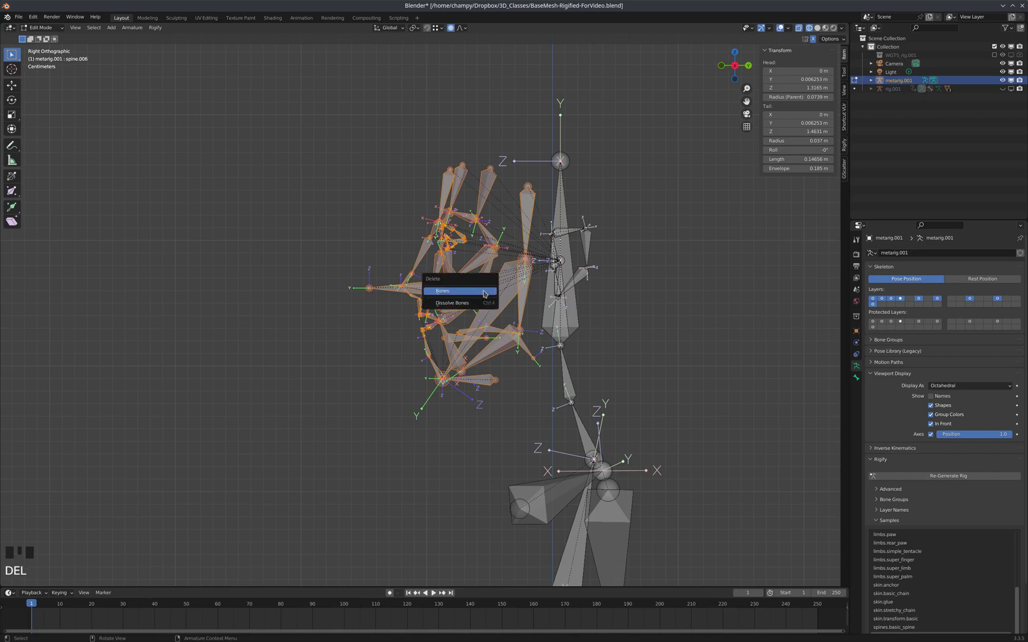
click(485, 294)
key(KP_1)
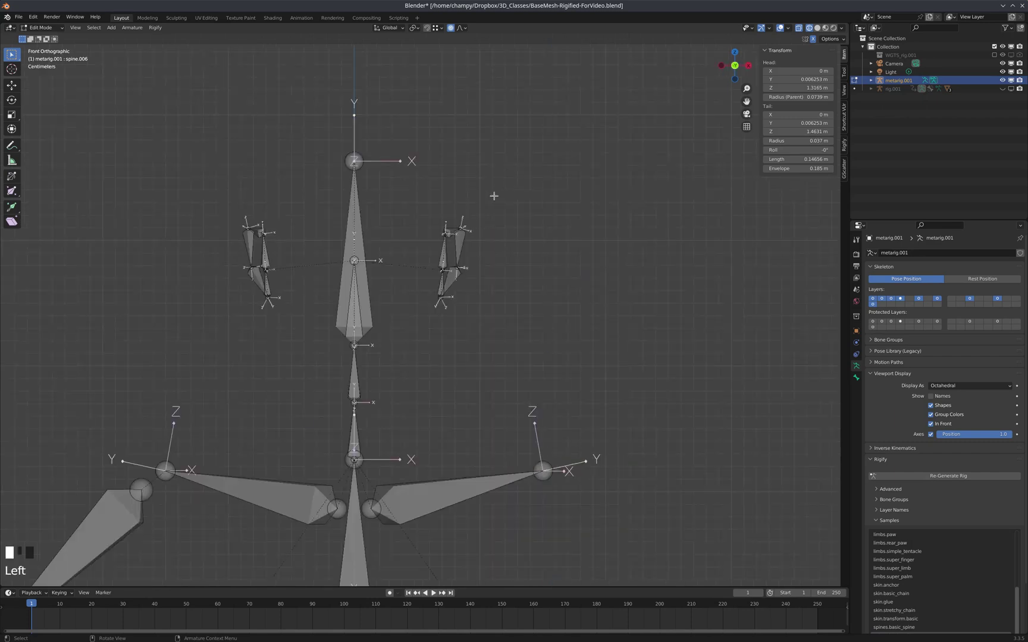
drag(493, 195, 439, 308)
key(Delete)
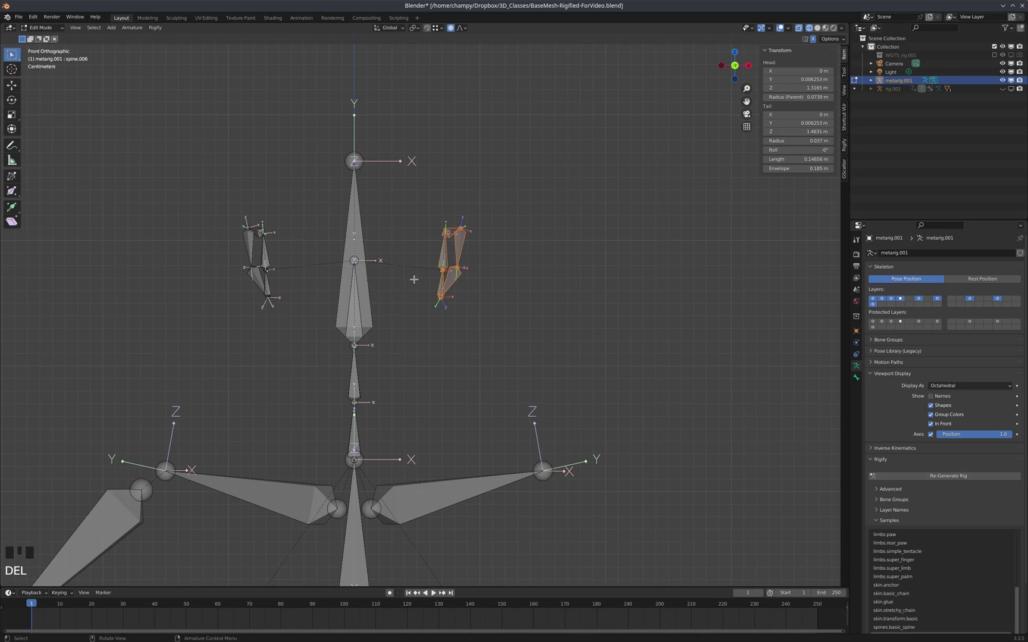
key(Delete)
click(399, 281)
- Delete the last face bone overlapping spine.006 and return to Object Mode
click(355, 286)
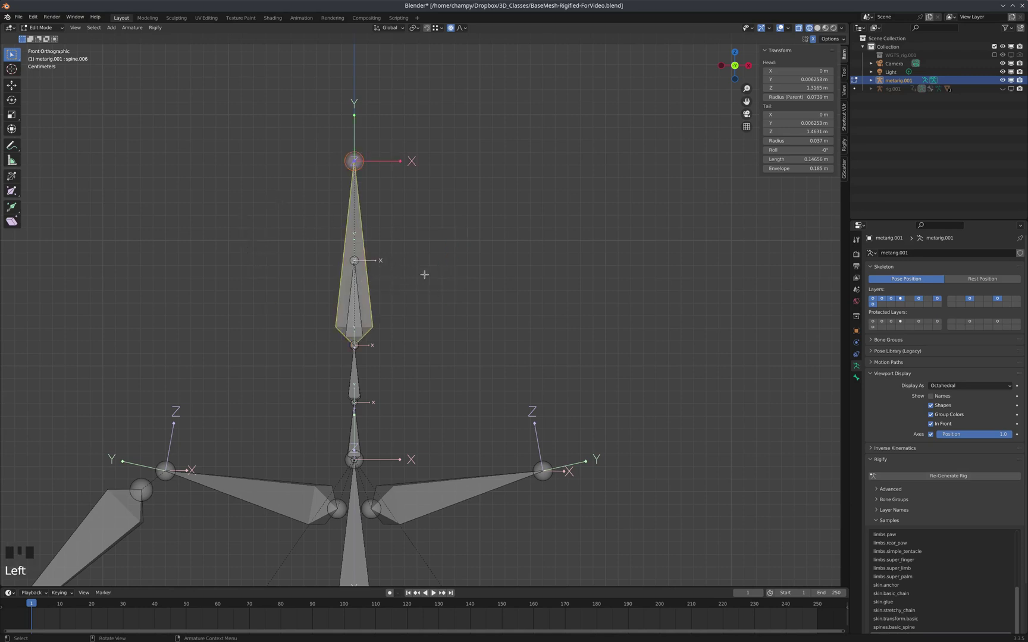
click(360, 307)
mouse_move(420, 287)
middle_down()
mouse_move(466, 291)
mouse_move(436, 293)
middle_up()
key(Delete)
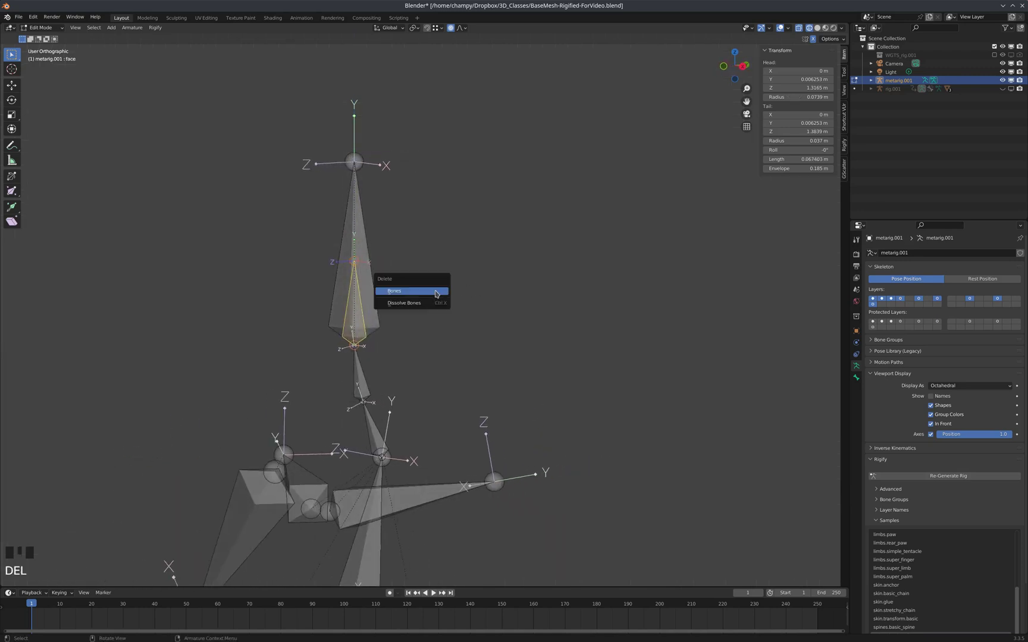
click(424, 292)
scroll(489, 244, down, 3)
key(KP_3)
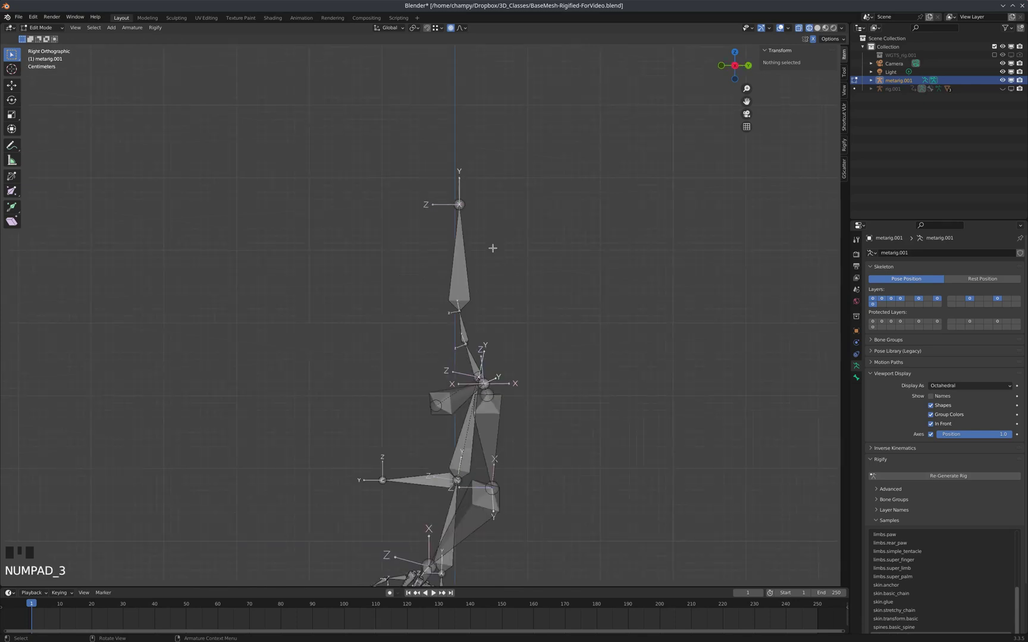
scroll(558, 257, down, 5)
key(Tab)
- Add a Wolf (Meta-Rig) armature to the scene
scroll(601, 279, down, 3)
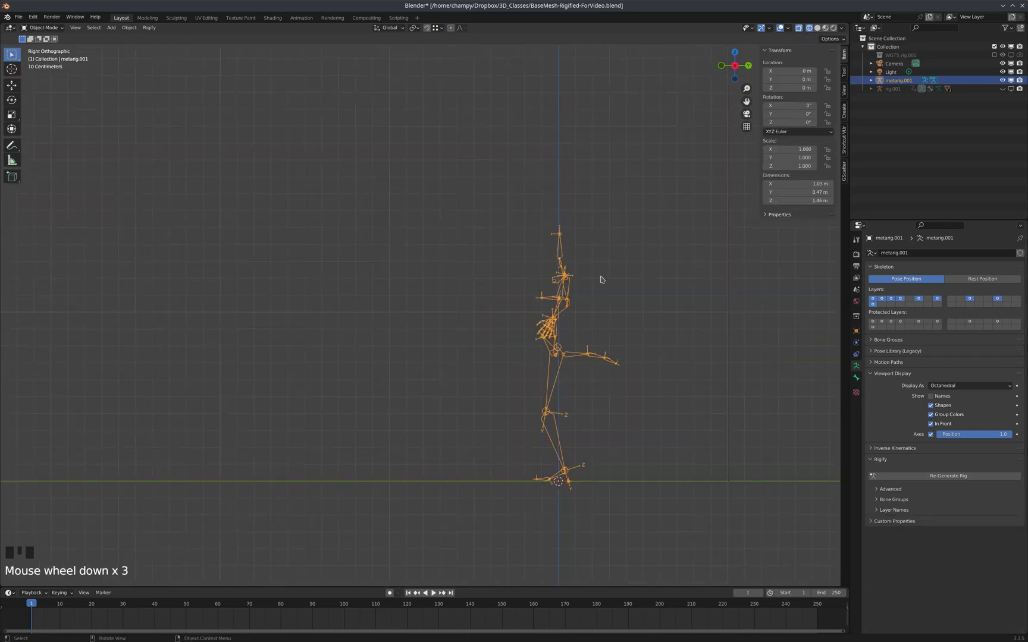
scroll(584, 343, up, 2)
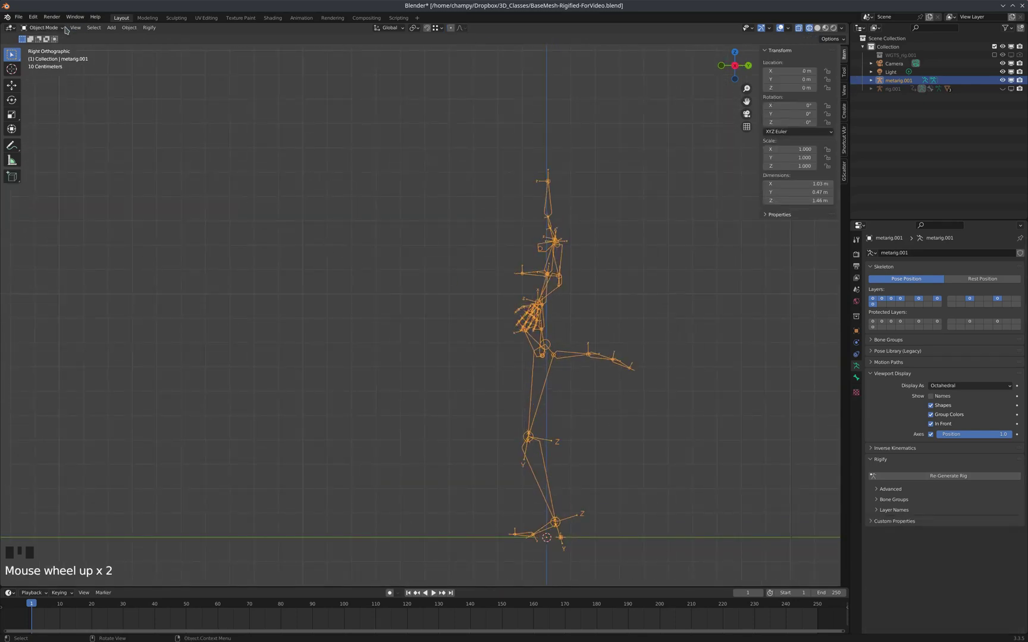
key(shift+a)
mouse_move(295, 262)
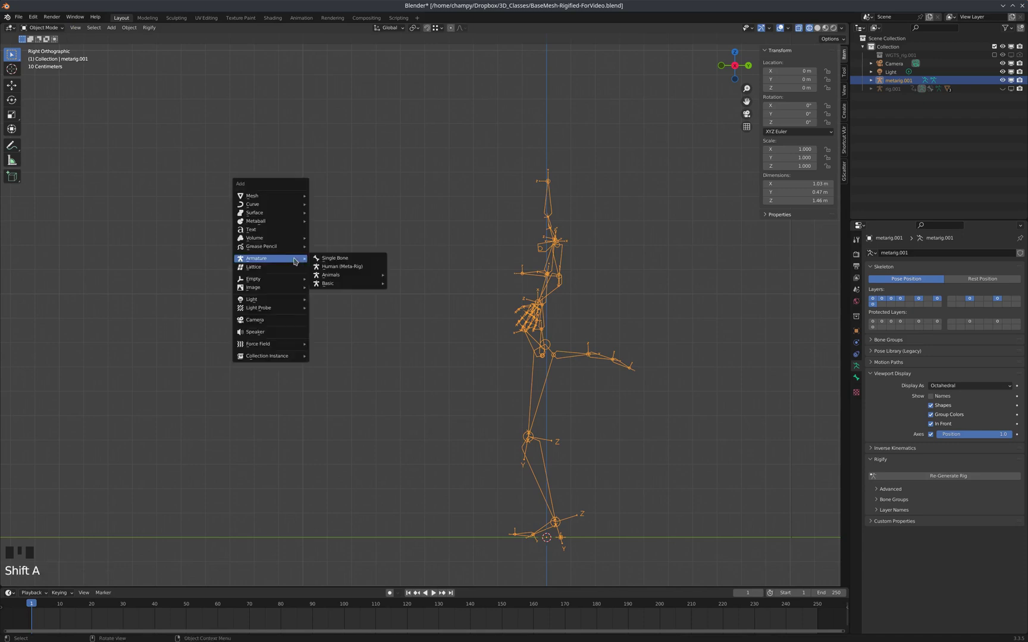
mouse_move(339, 277)
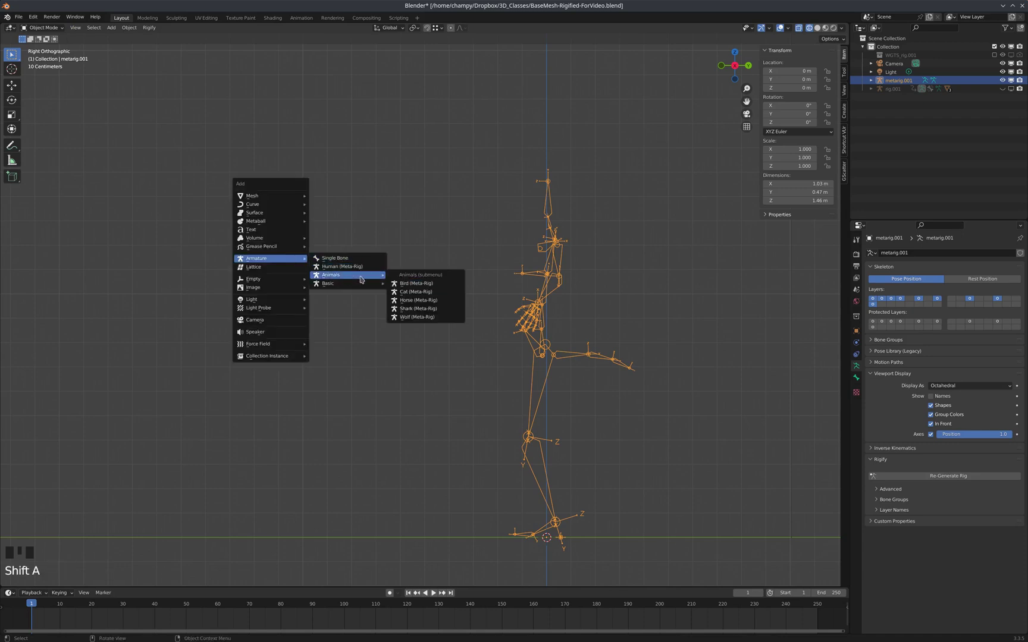
click(417, 318)
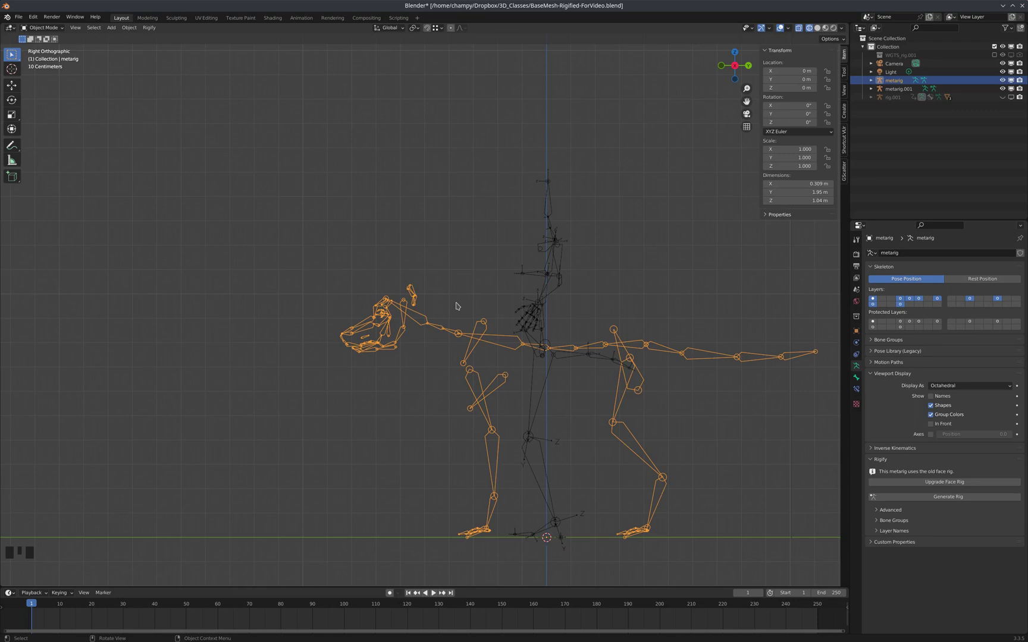
- Move and scale the wolf metarig to 0.876, standing on the ground beside the human rig
key(g)
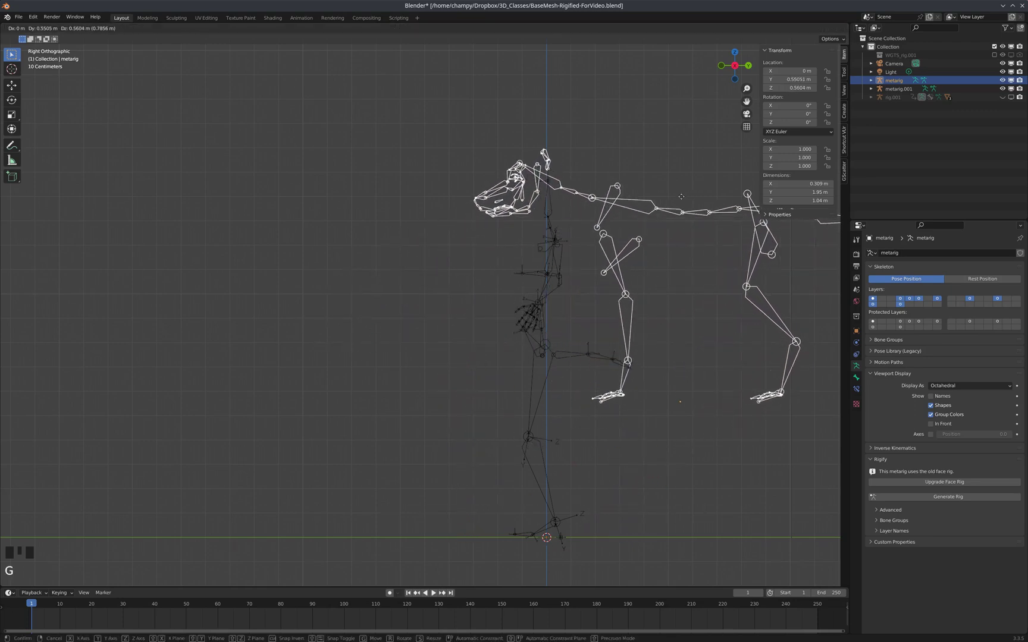
click(264, 298)
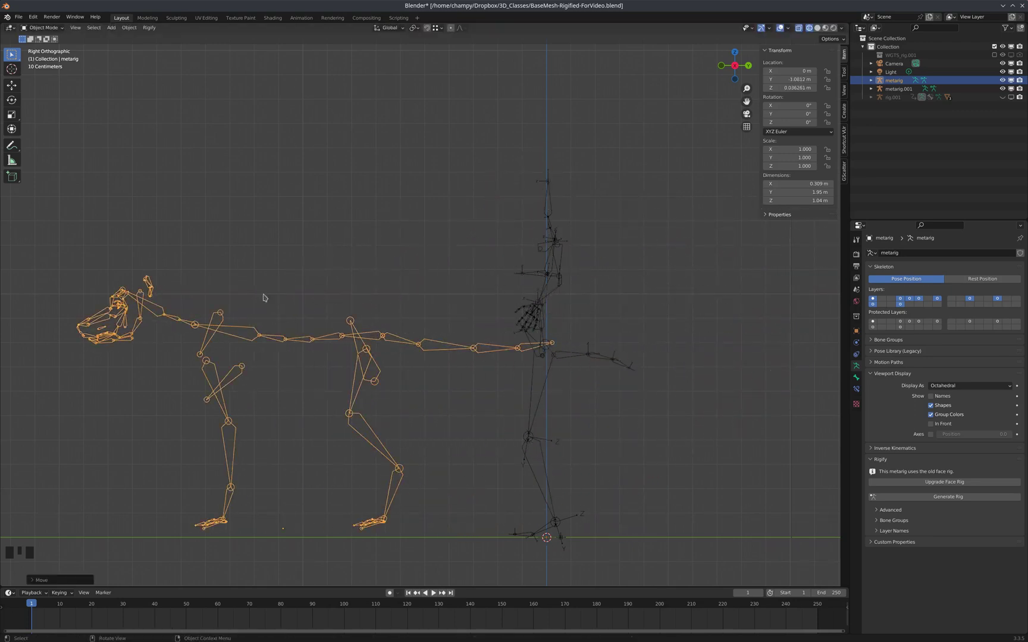
key(s)
click(327, 338)
key(g)
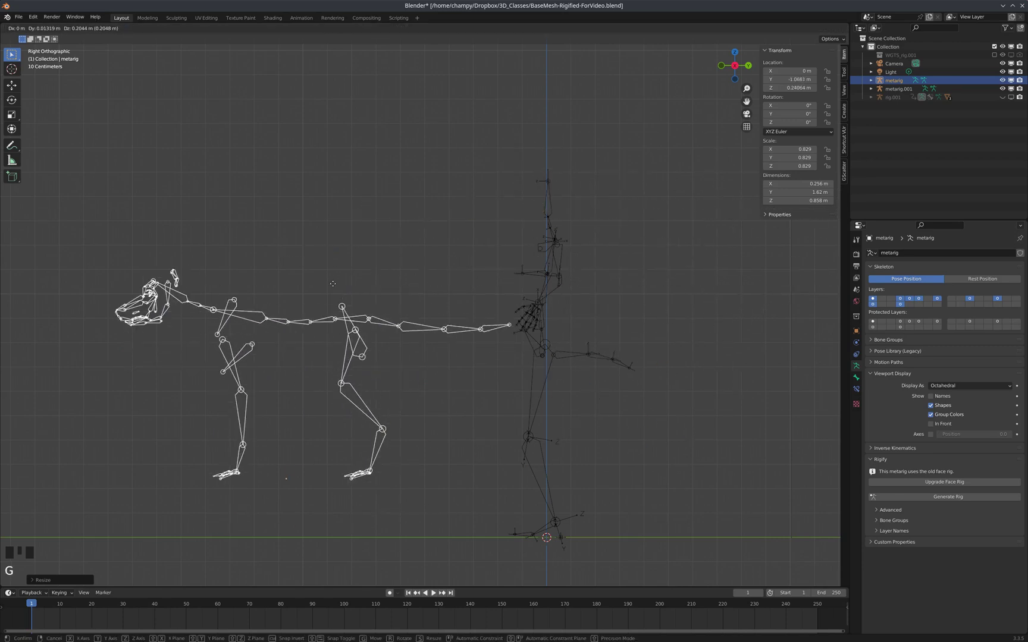
key(s)
key(s)
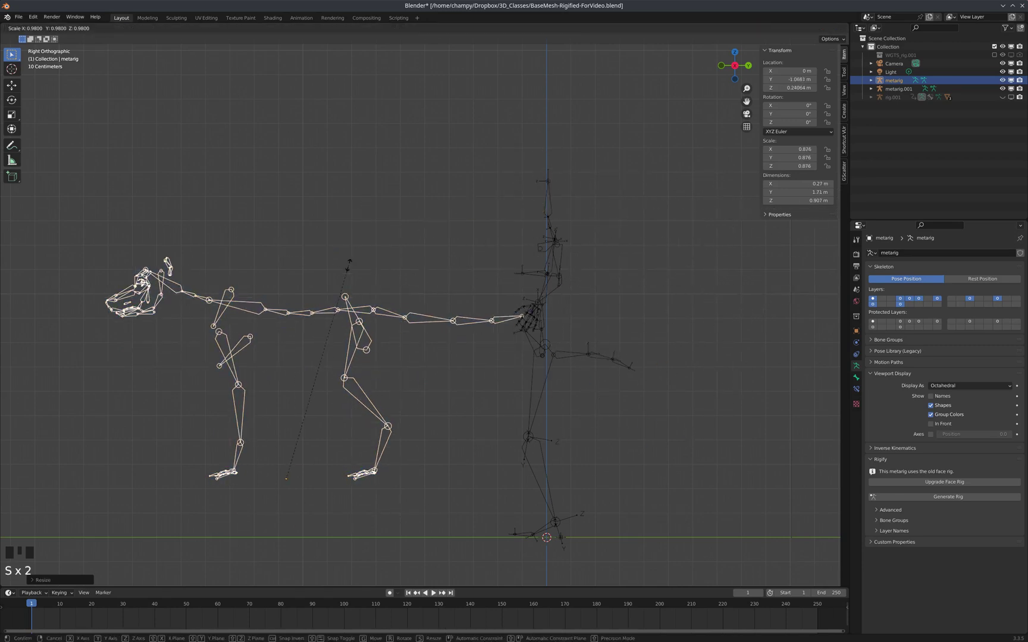
key(g)
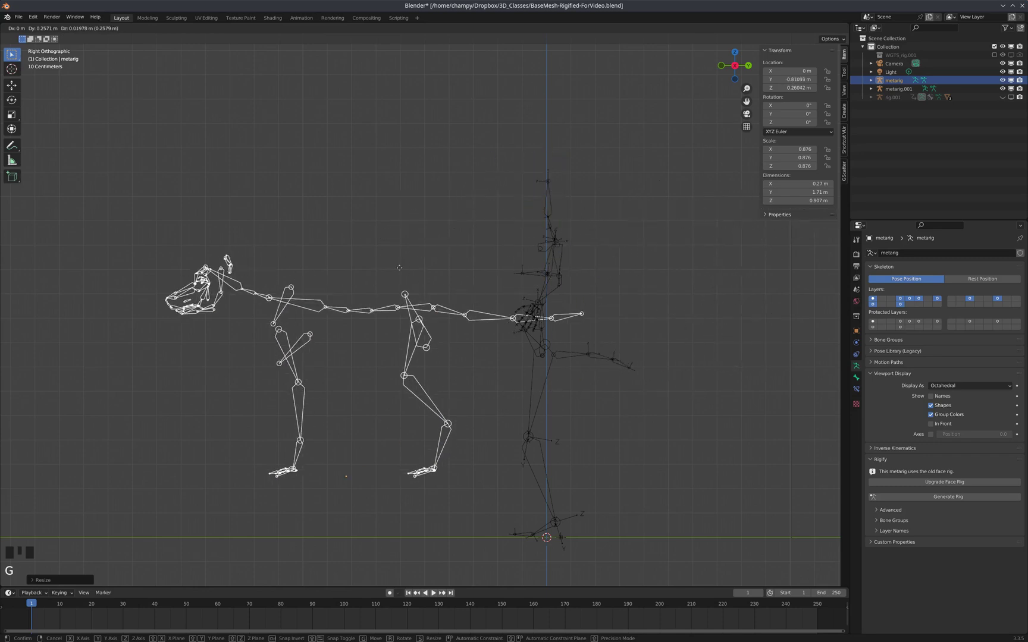
click(368, 323)
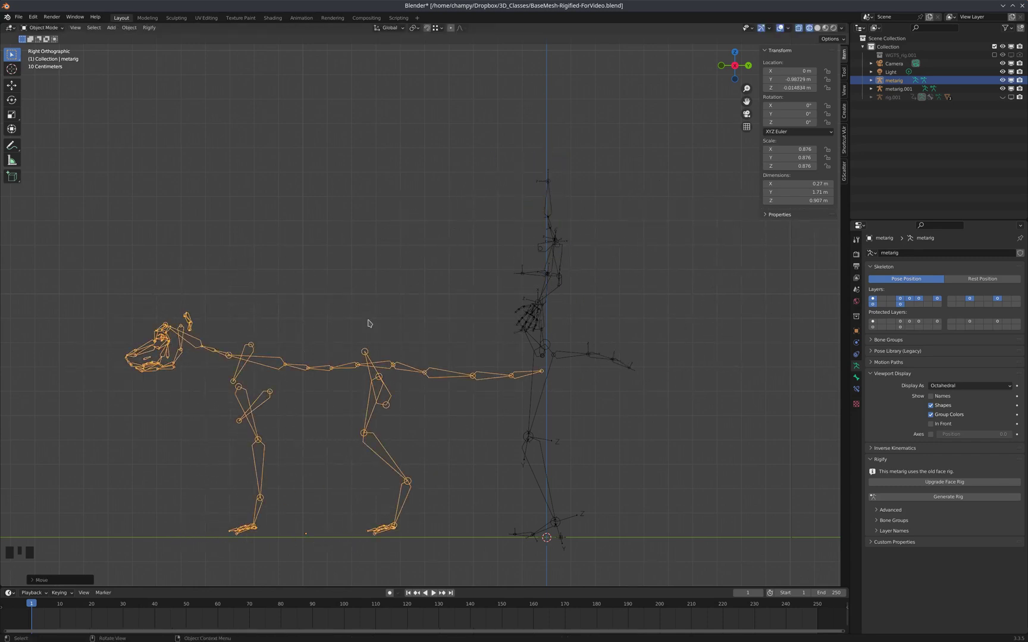
key(KP_1)
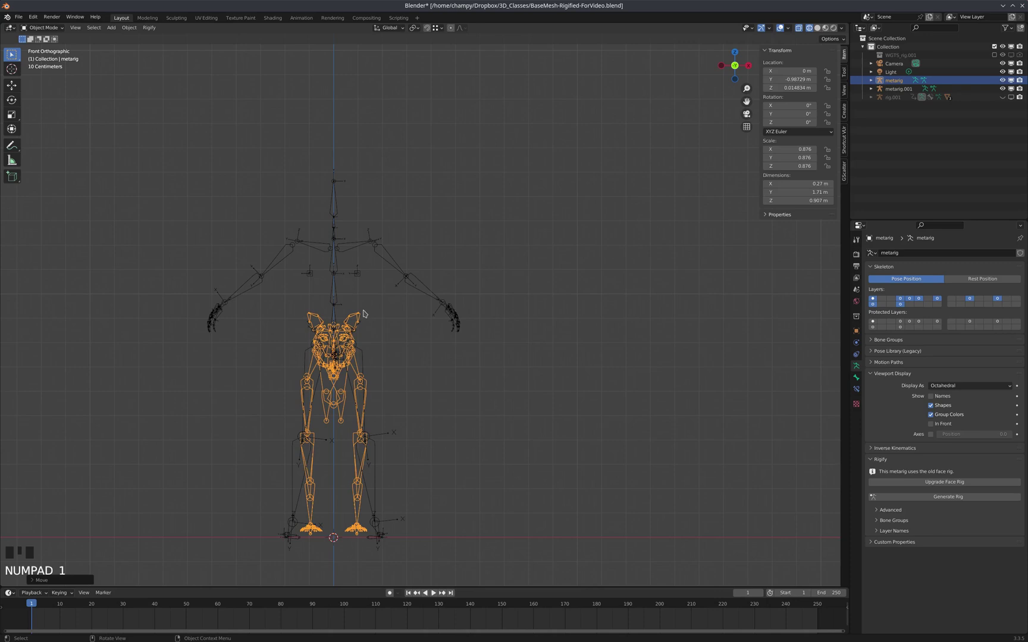
- Delete the wolf metarig's body, leg and tail bones in Edit Mode
key(KP_3)
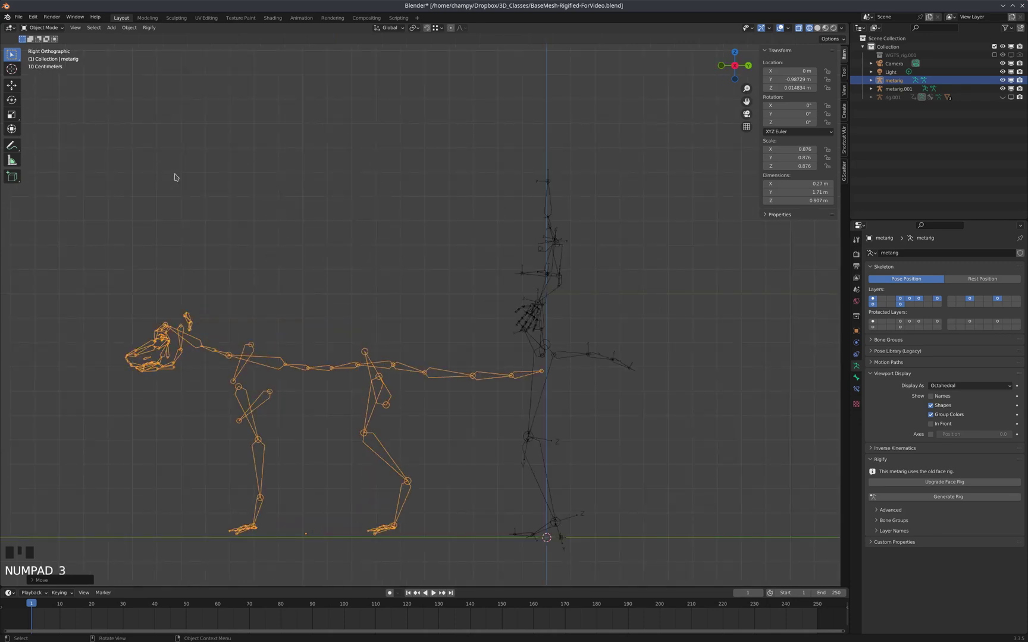
key(Tab)
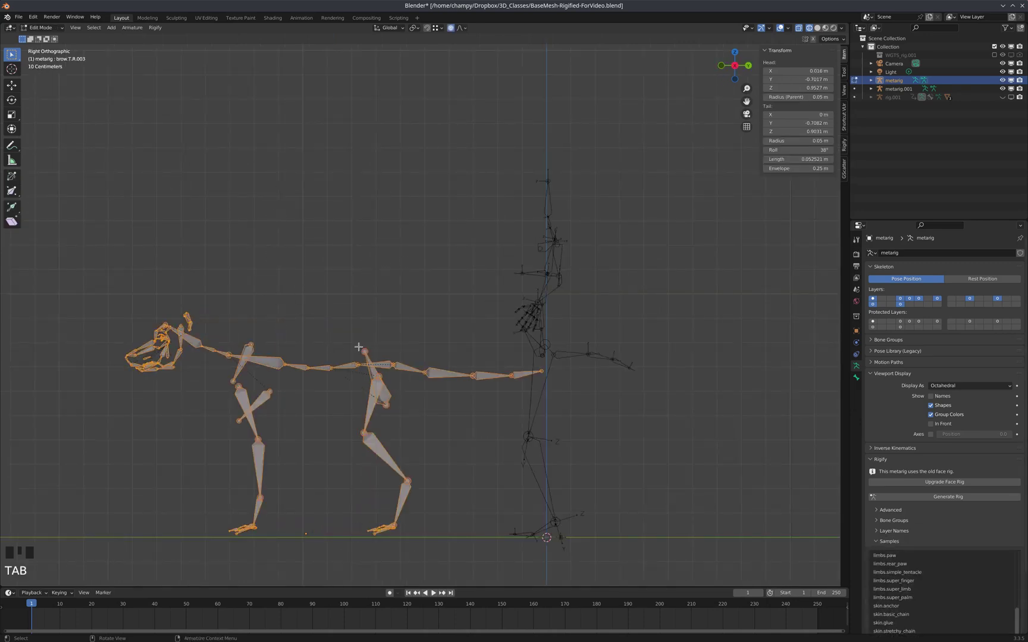
key(a)
key(a)
key(a)
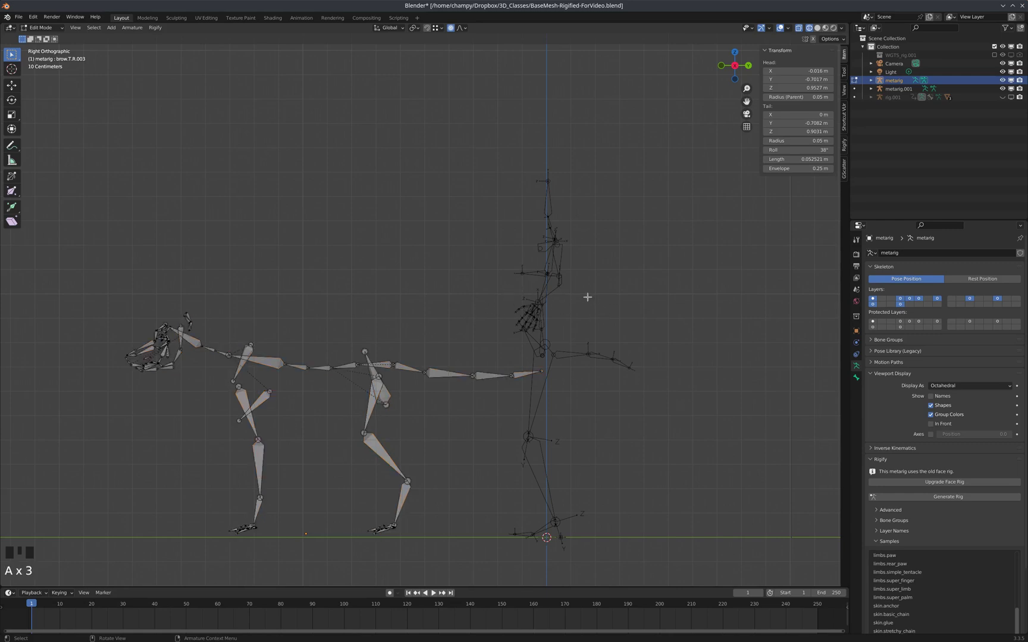
drag(607, 280, 195, 548)
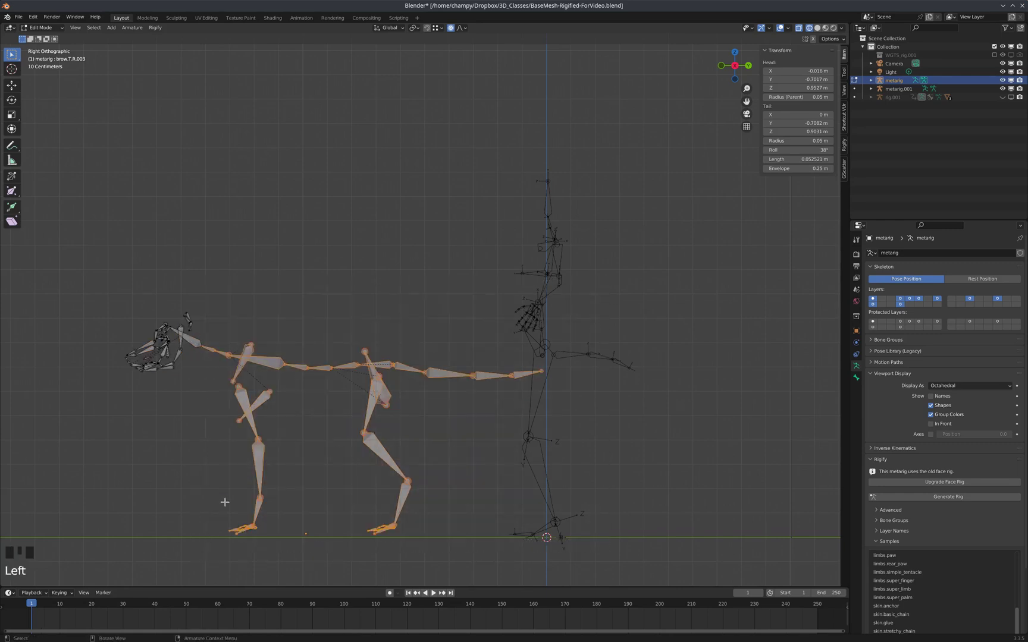
key(Delete)
click(275, 361)
- Delete the wolf's spine.011 bone and return to Object Mode
scroll(246, 337, up, 8)
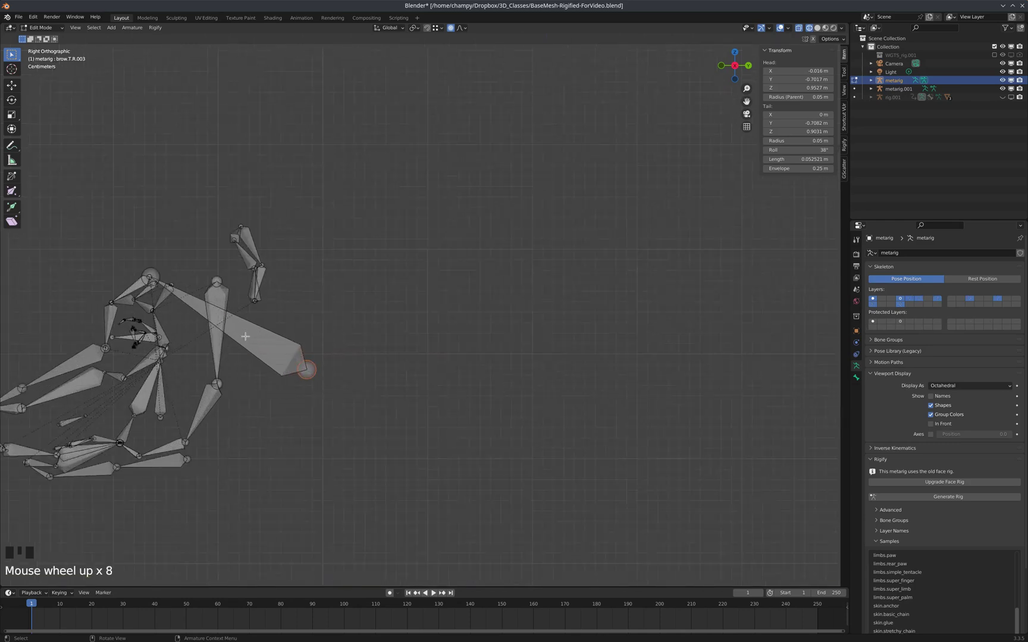
click(254, 342)
middle_drag(308, 320, 130, 140)
middle_drag(235, 290, 207, 293)
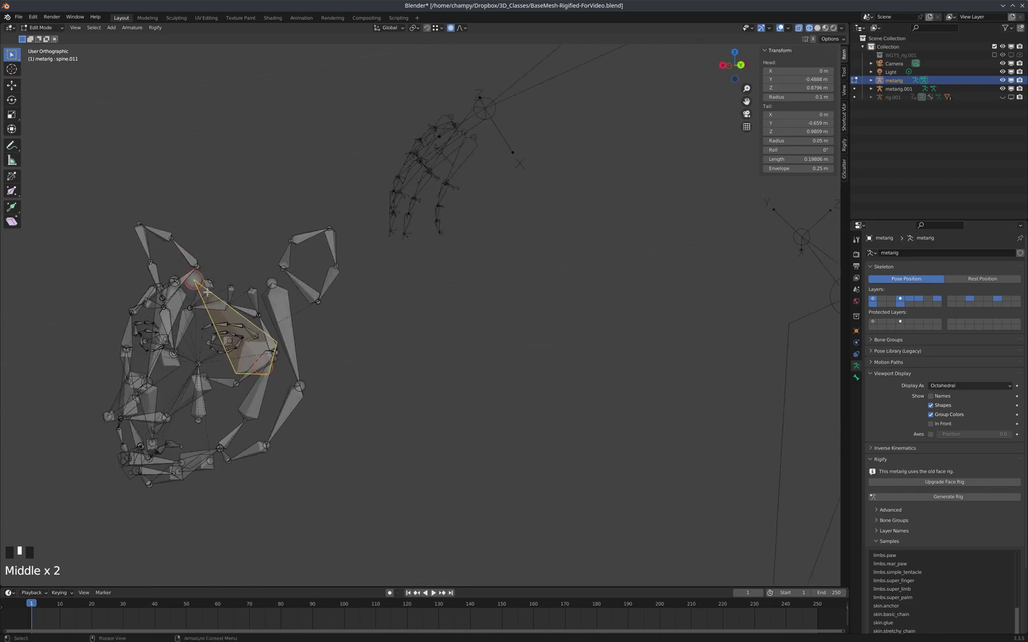
click(202, 411)
scroll(205, 410, up, 5)
middle_drag(217, 381, 470, 306)
click(474, 303)
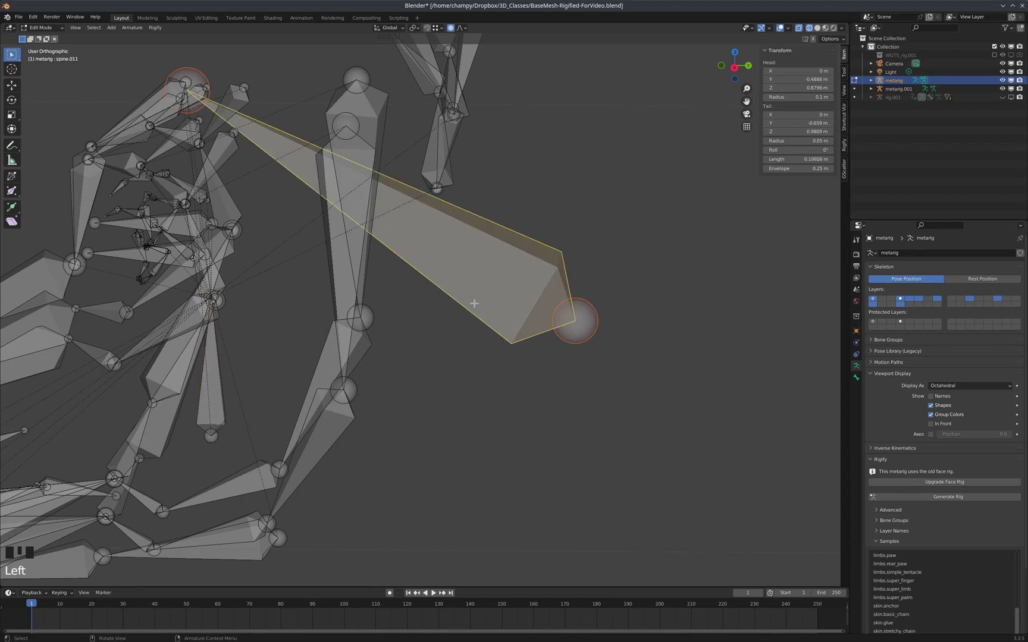
key(Delete)
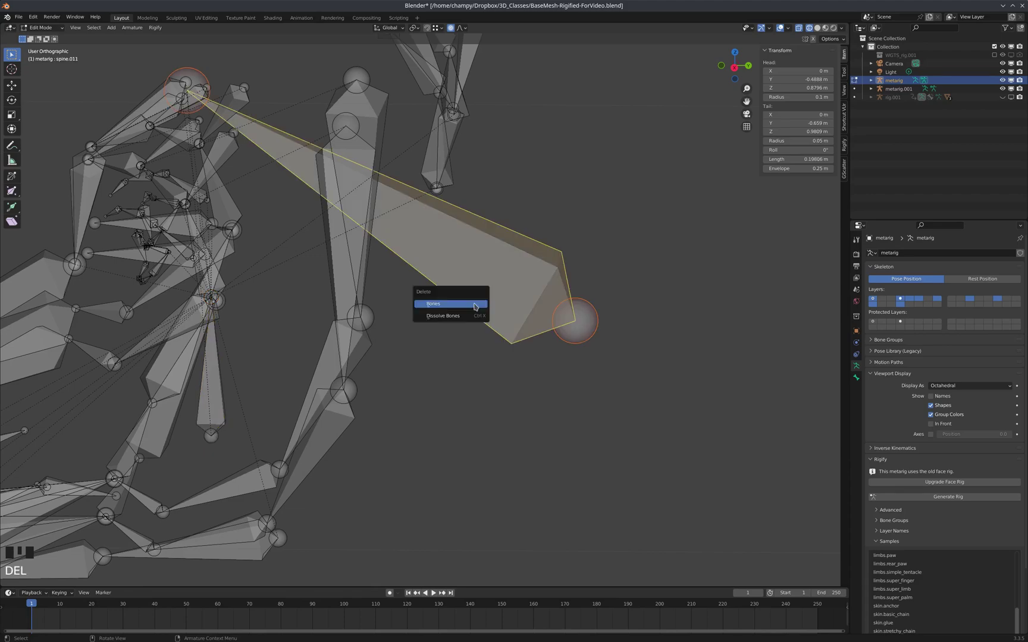
click(474, 305)
scroll(444, 264, down, 7)
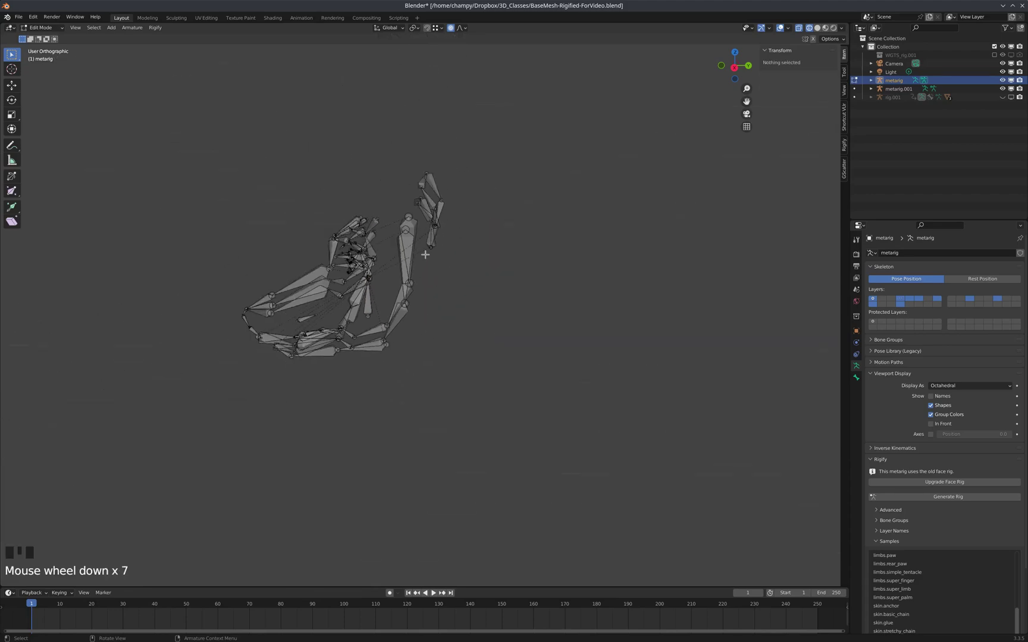
key(Tab)
key(KP_3)
- Move the wolf face metarig up onto the human metarig's head and check its placement from the right side
scroll(305, 301, down, 6)
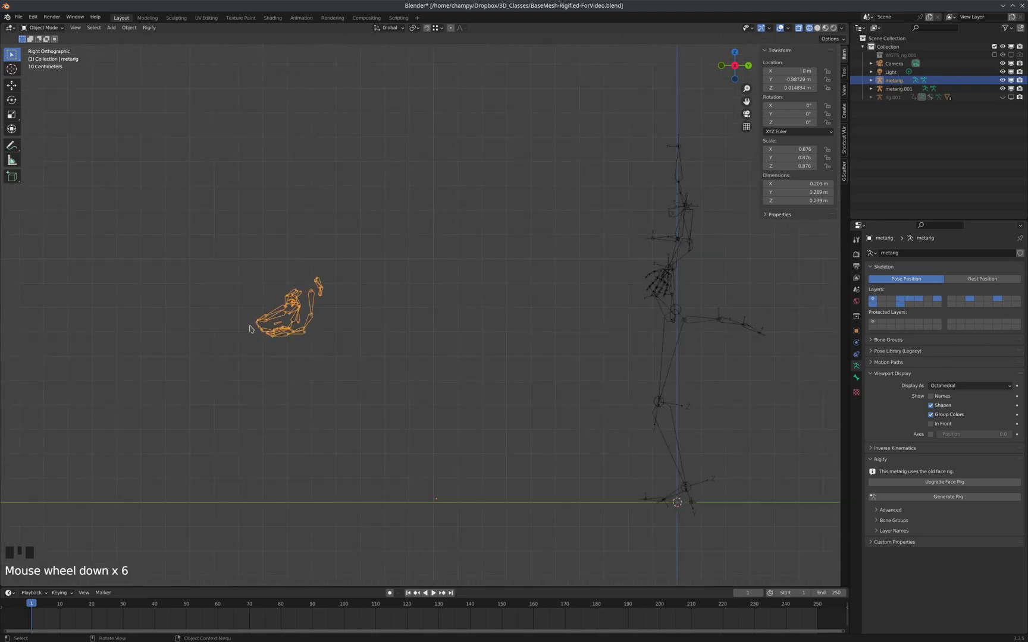
key(g)
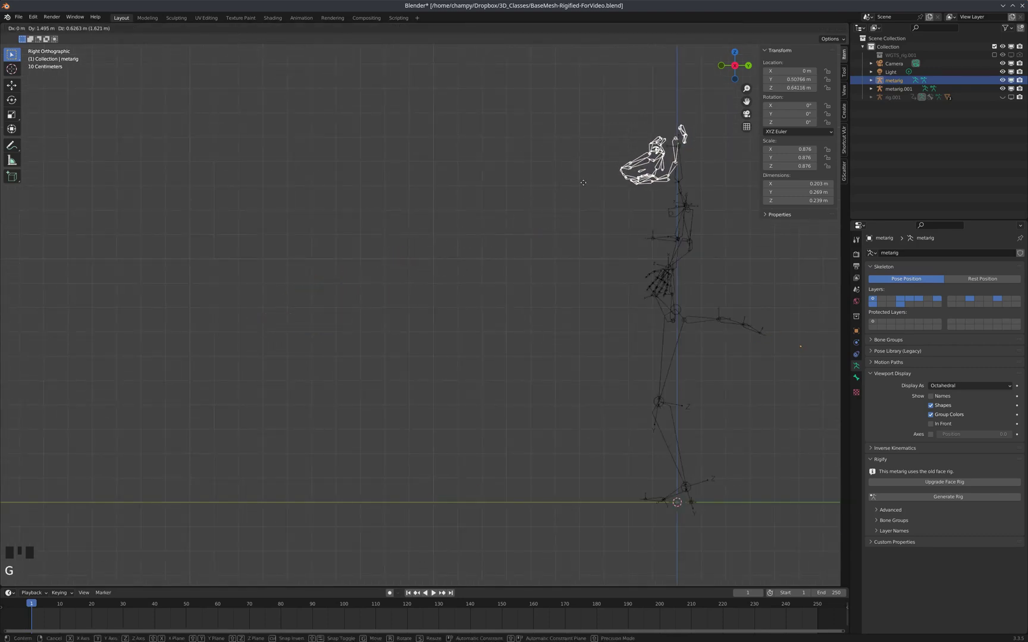
click(585, 184)
scroll(640, 166, up, 6)
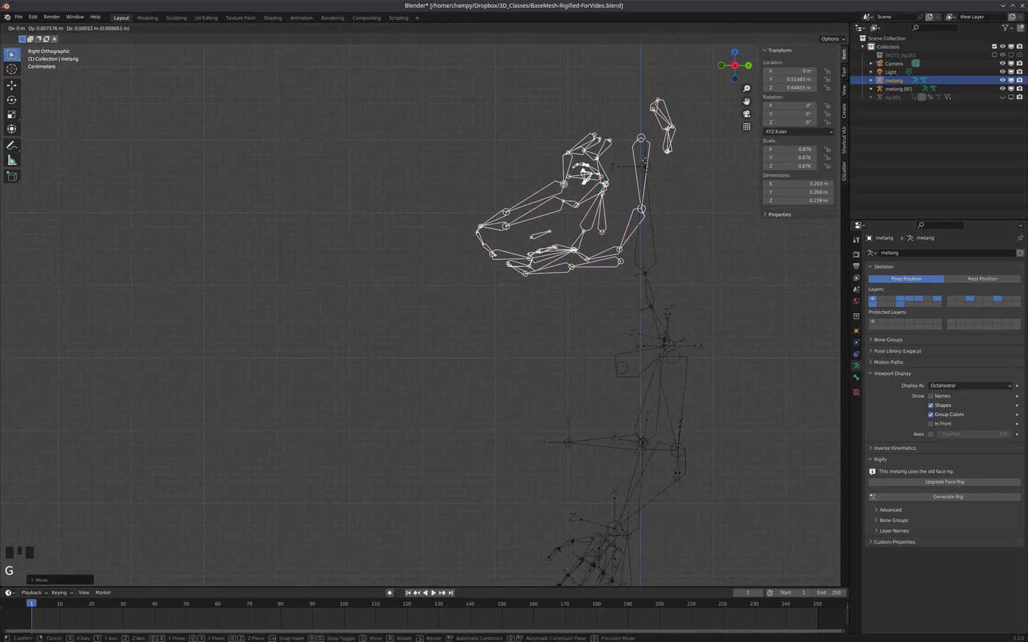
middle_drag(595, 179, 448, 222)
key(KP_3)
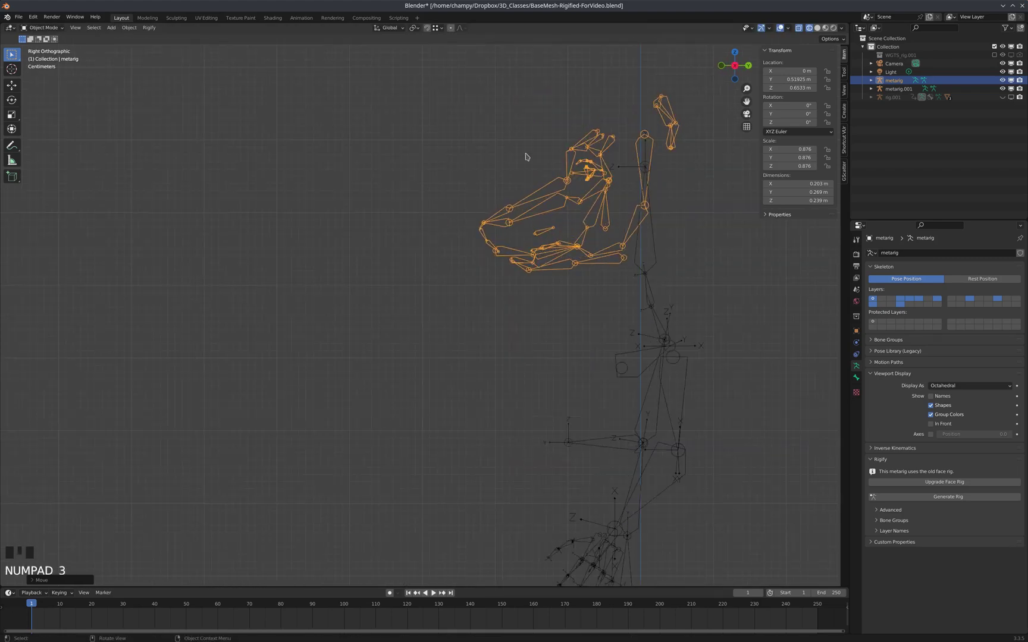
scroll(664, 176, up, 6)
scroll(495, 249, down, 2)
scroll(517, 244, up, 1)
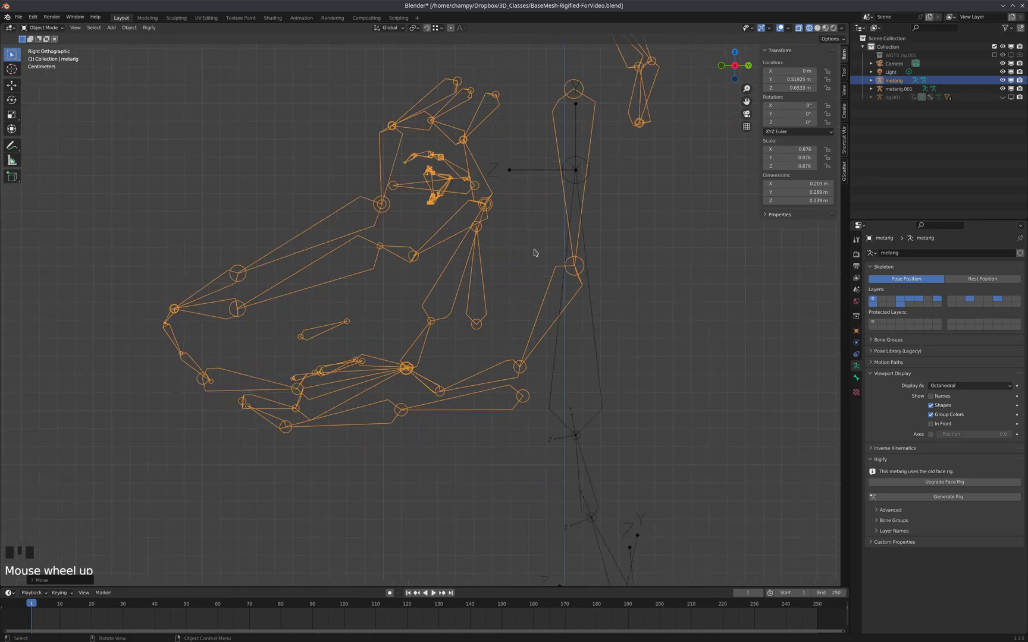
scroll(521, 247, up, 1)
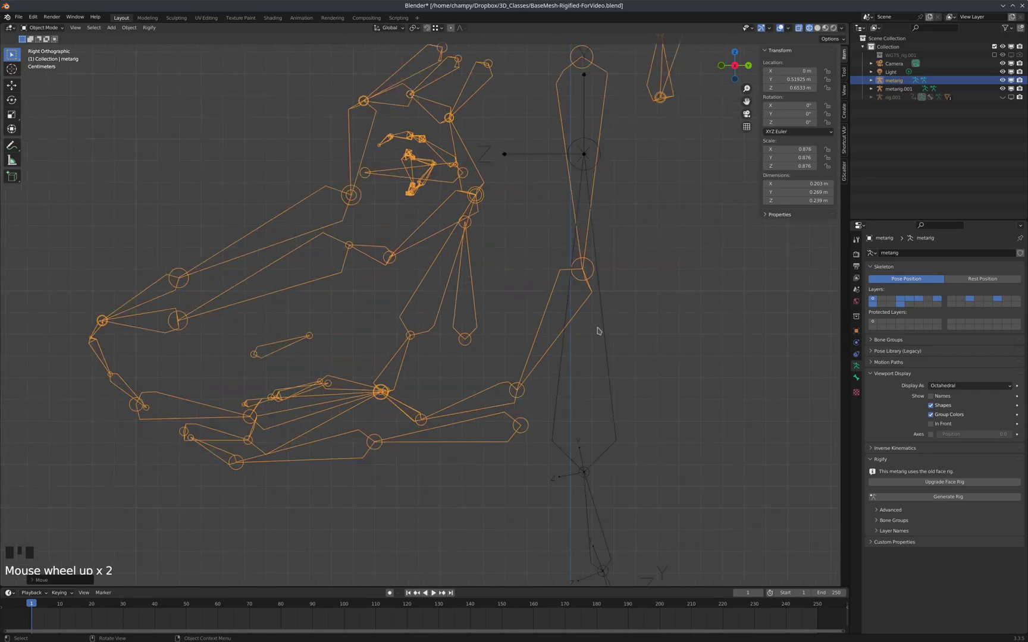
- Put the wolf face metarig into Edit Mode and select its face bone
click(610, 348)
scroll(543, 252, down, 3)
middle_drag(543, 253, 566, 259)
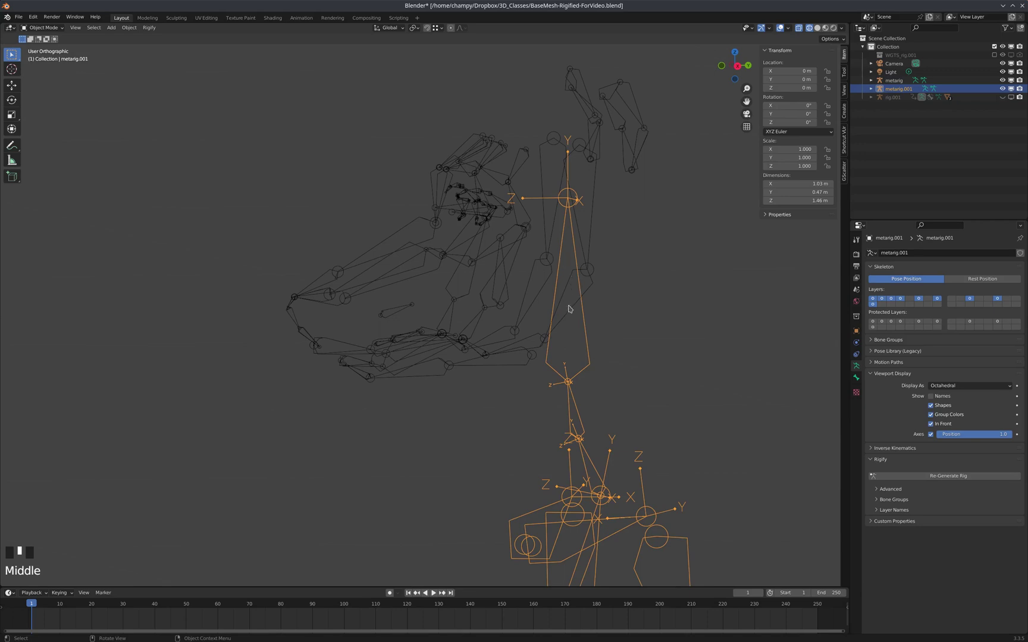
key(KP_3)
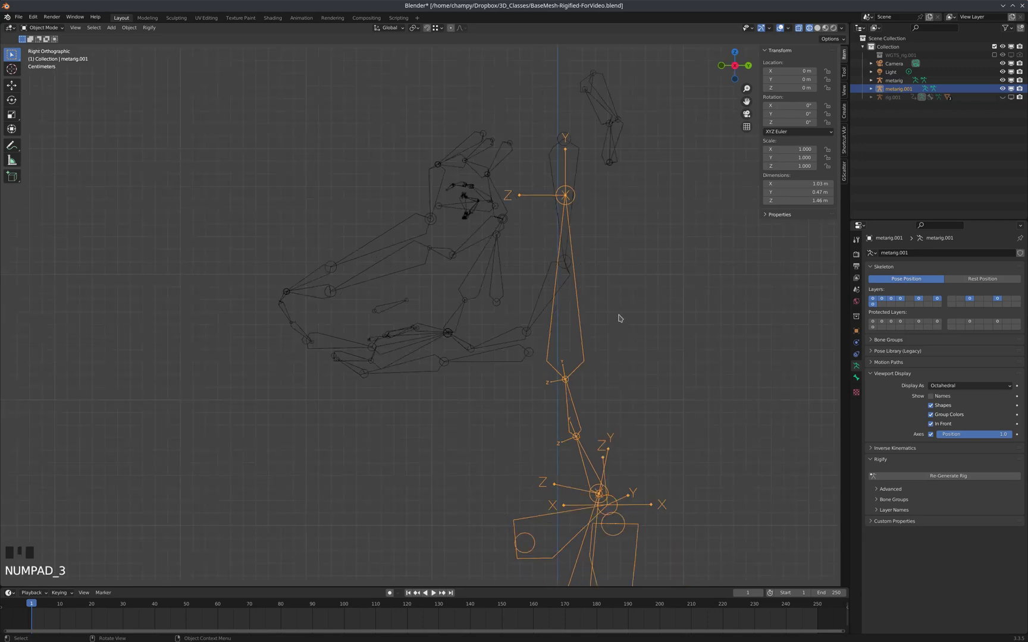
click(498, 276)
key(Tab)
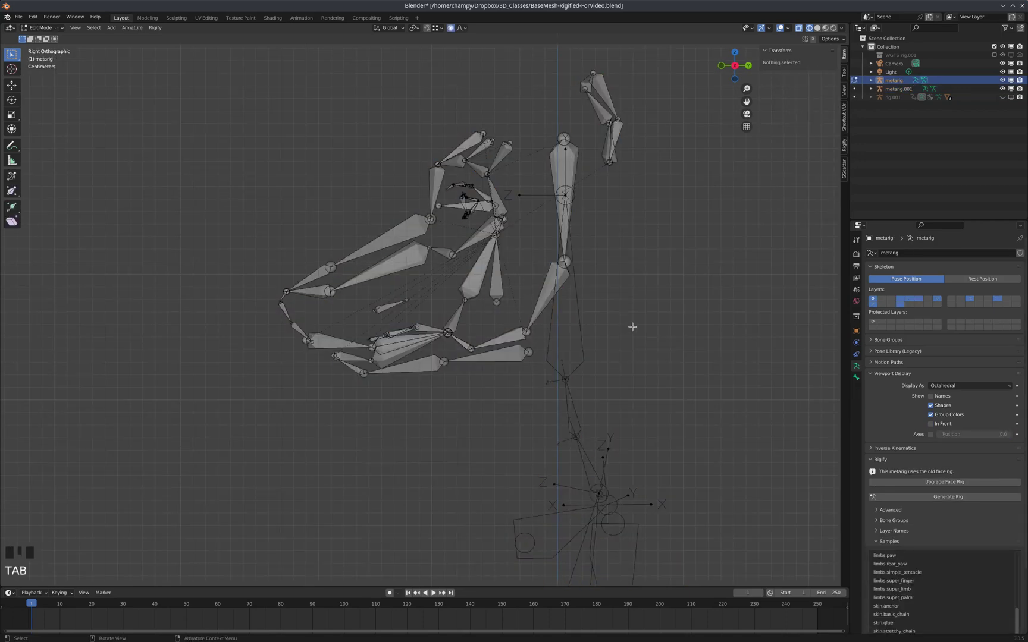
scroll(617, 332, up, 3)
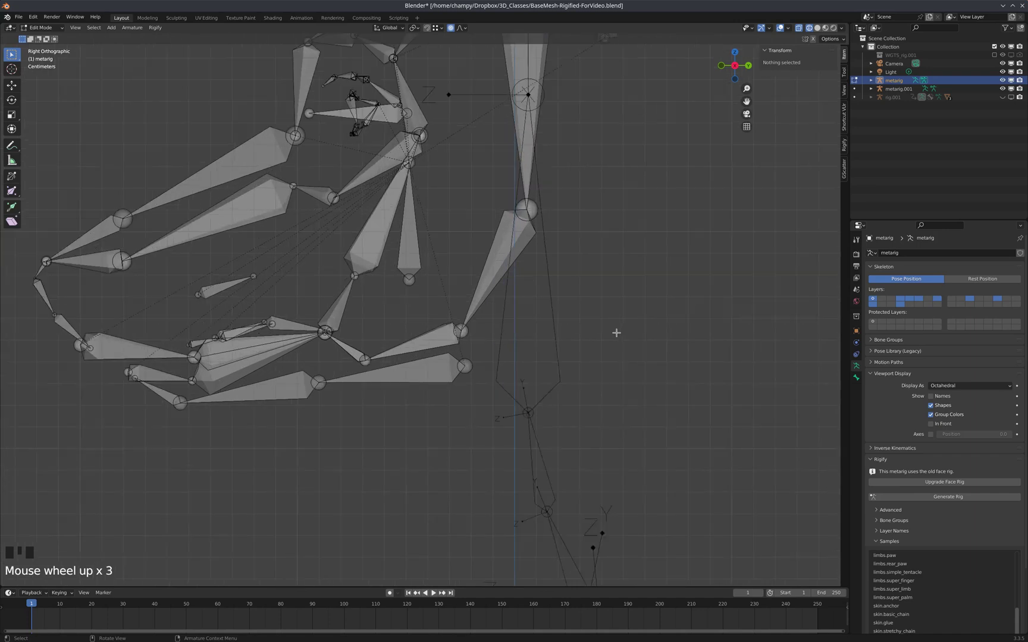
click(420, 251)
- Lower the wolf face bone in line with the neck, then clear the bone selection
key(g)
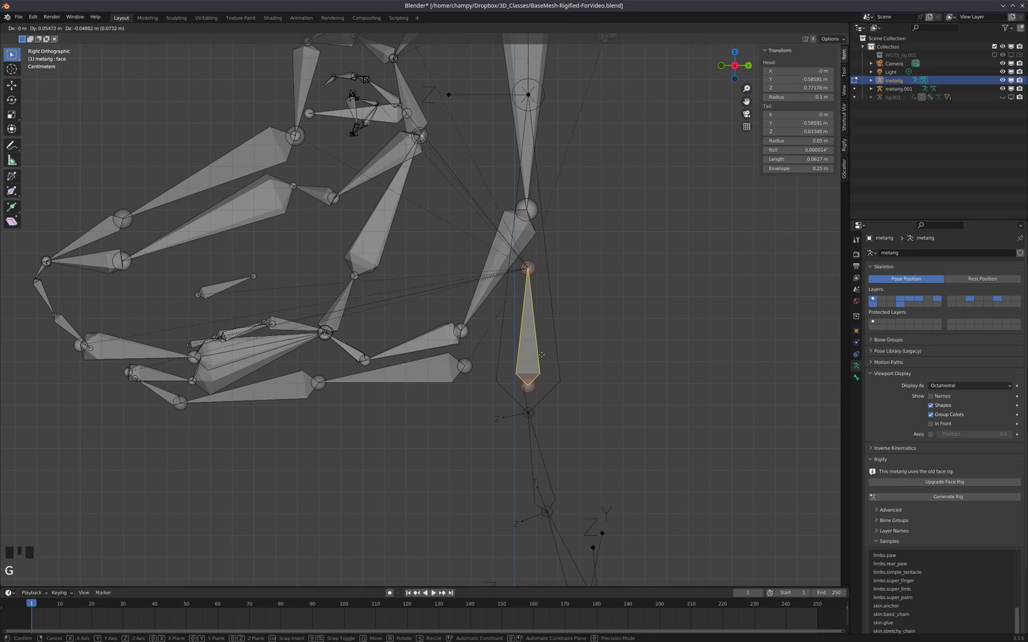
click(540, 361)
scroll(538, 427, up, 7)
click(532, 374)
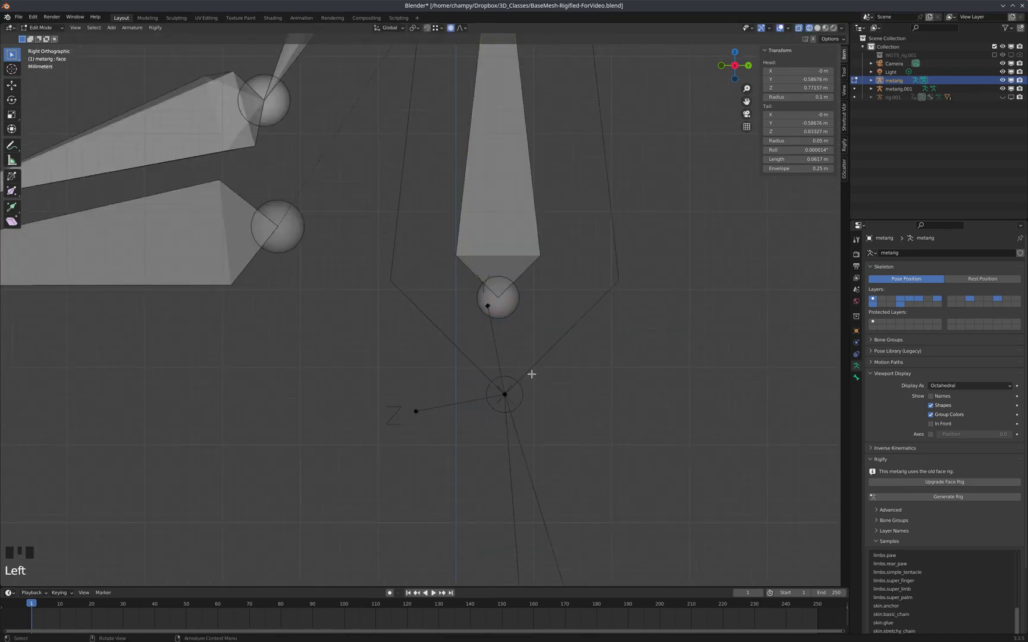
- In Object Mode, join the wolf face rig into metarig.001 with Ctrl+J
key(Tab)
scroll(533, 357, down, 11)
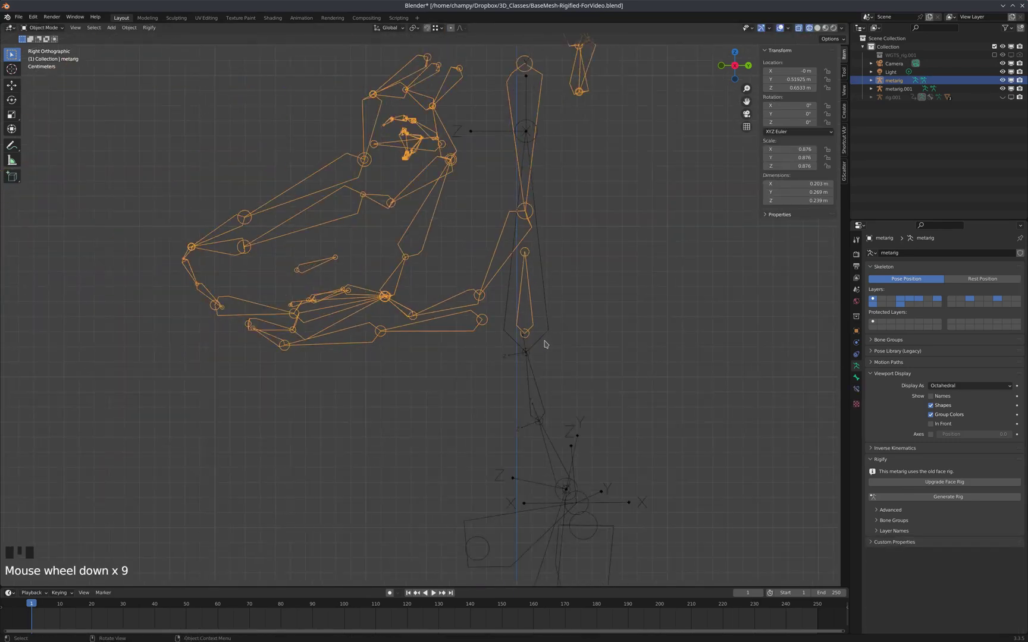
shift+click(554, 331)
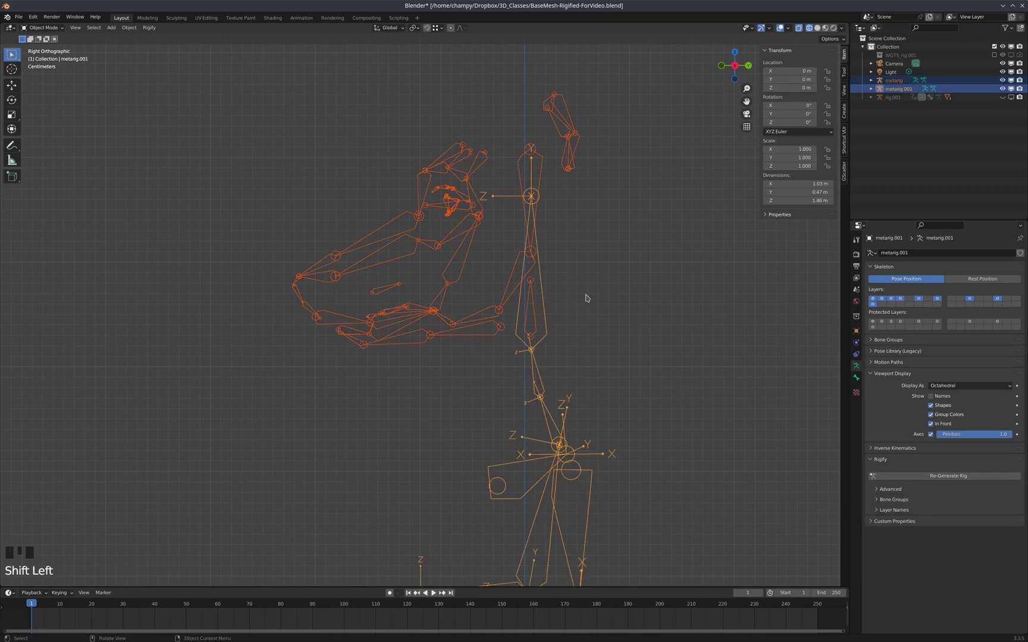
key(ctrl+j)
middle_drag(482, 293, 452, 260)
key(KP_1)
key(KP_3)
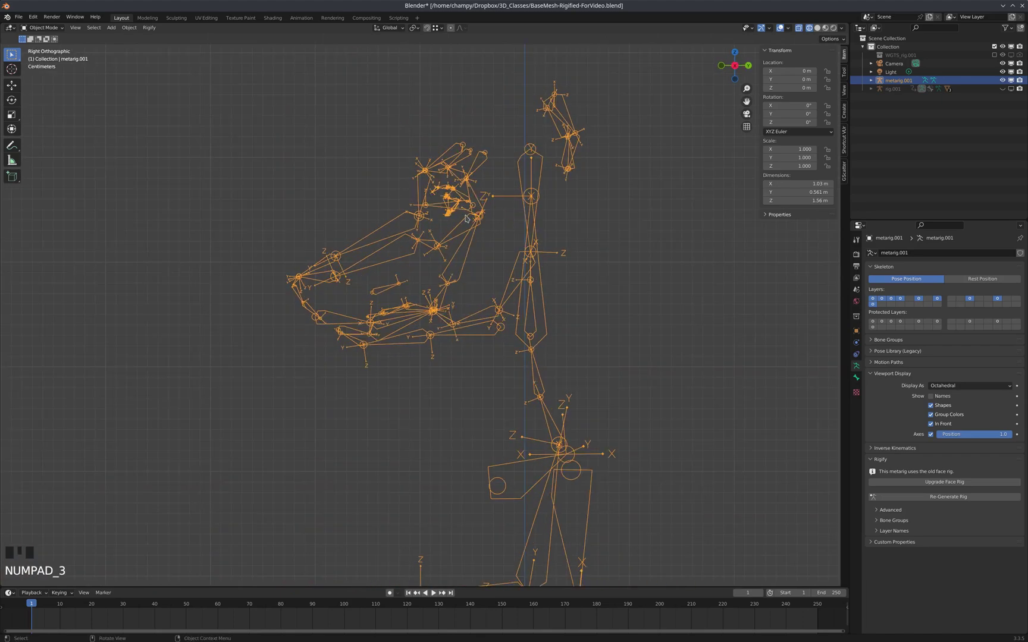
- In Edit Mode, snap the 3D cursor to the spine.005 joint
key(Tab)
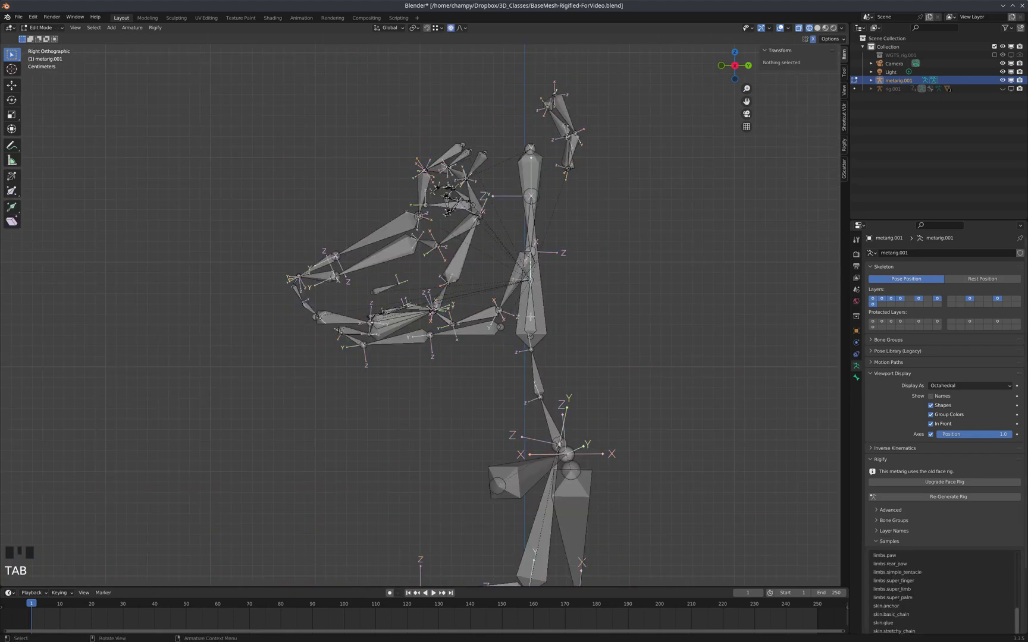
scroll(537, 280, up, 4)
scroll(533, 300, down, 5)
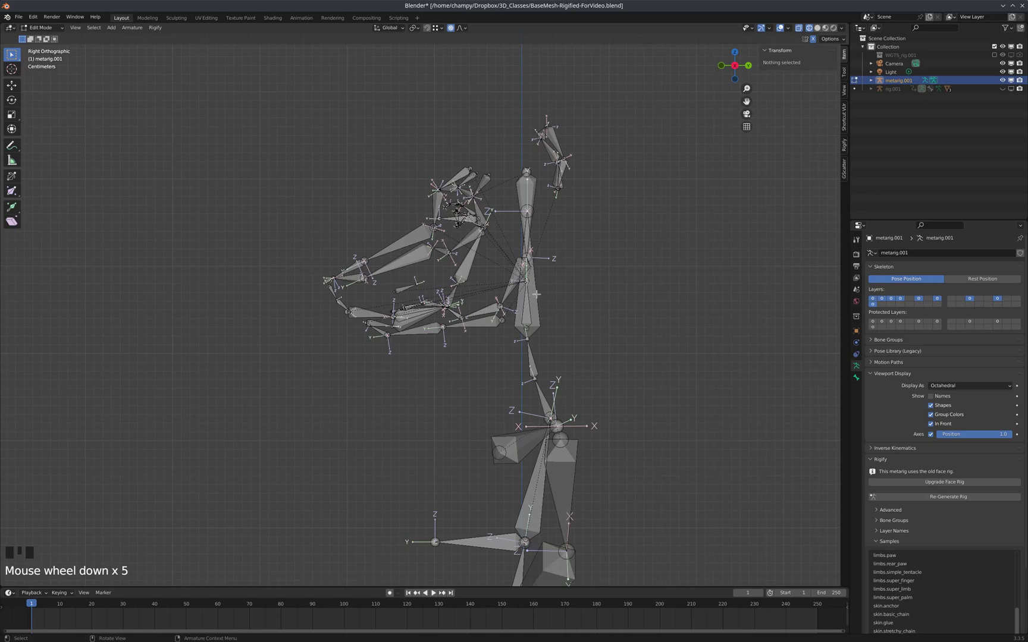
scroll(529, 398, up, 8)
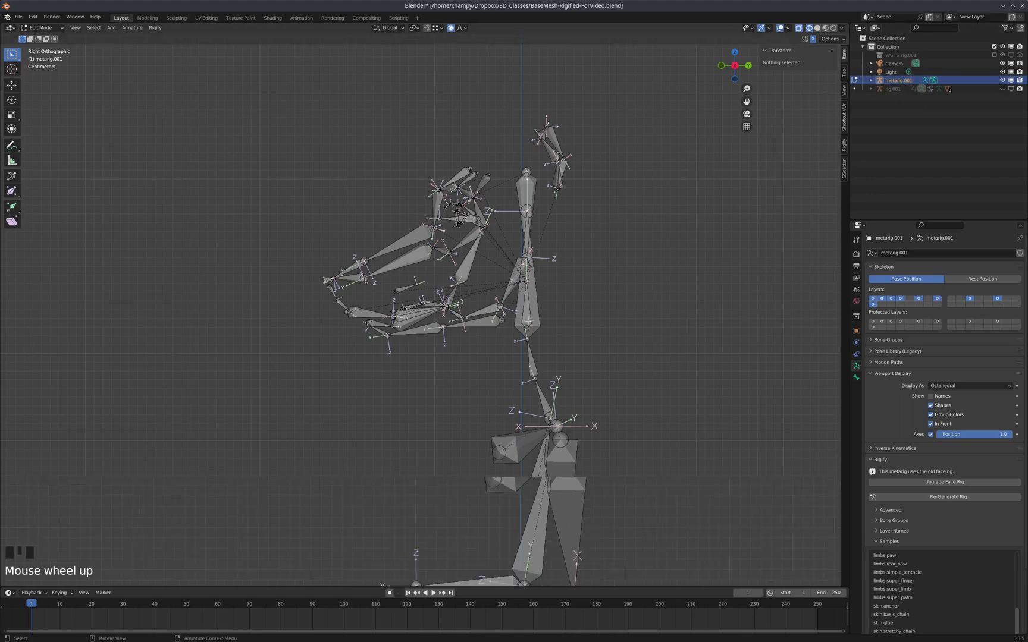
click(533, 380)
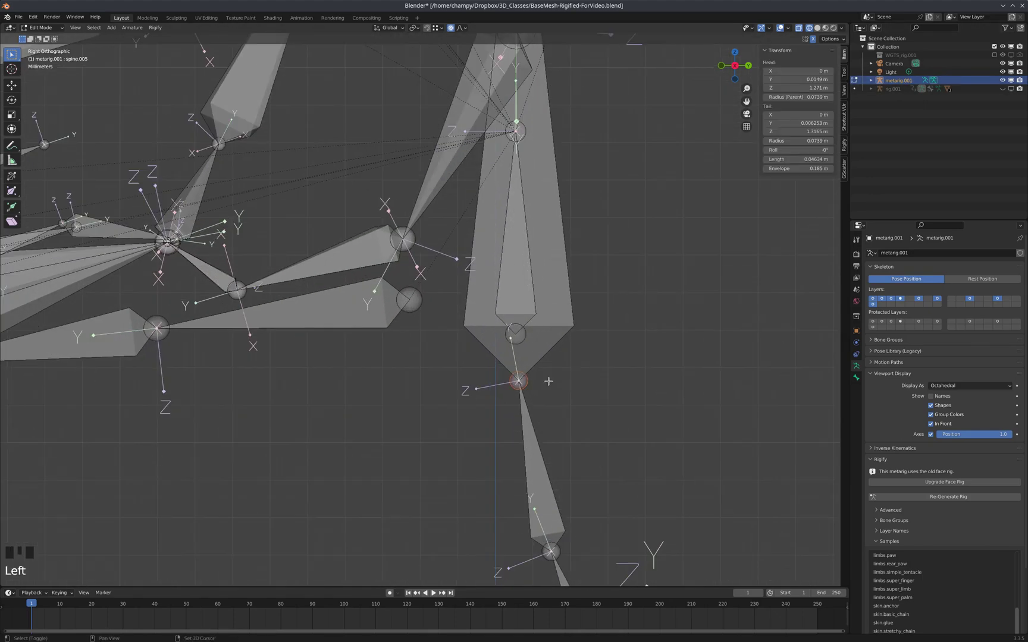
key(shift+s)
click(552, 430)
- Snap the face bone's base onto the cursor at Z 1.3165 m
click(526, 337)
key(shift+s)
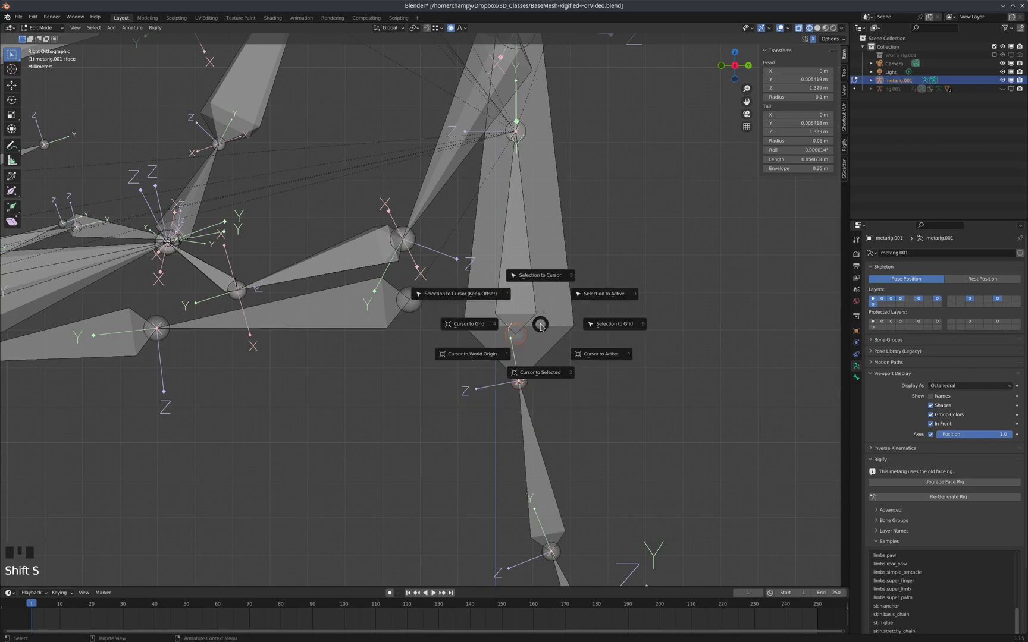
click(546, 281)
scroll(535, 400, down, 5)
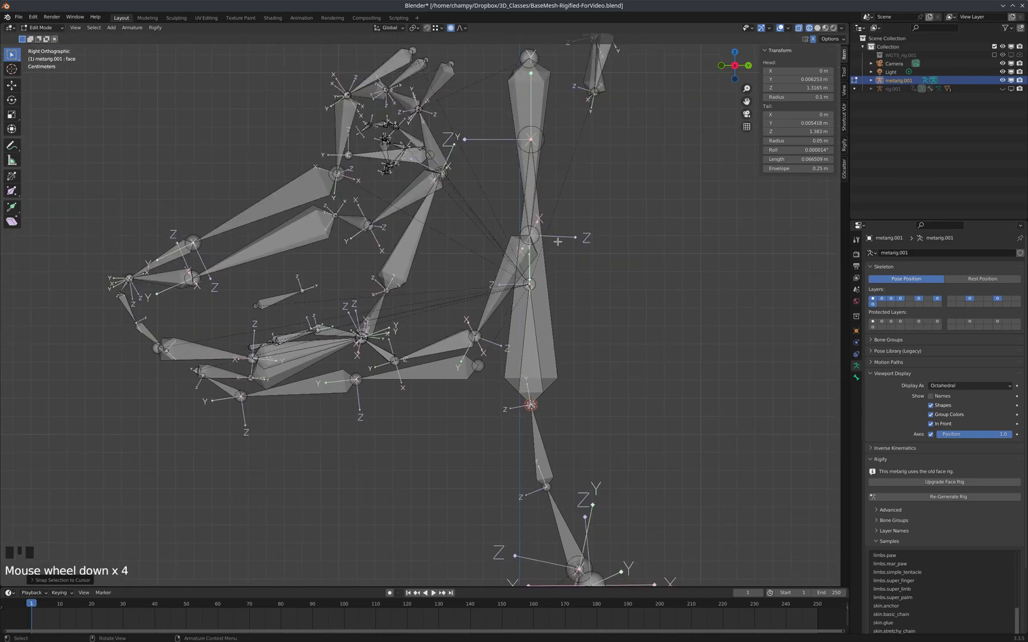
scroll(546, 187, up, 1)
scroll(547, 187, up, 2)
middle_drag(545, 191, 570, 199)
- Snap the cursor to spine.006's head and snap the face bone's tail onto it at Z 1.4831 m
click(517, 173)
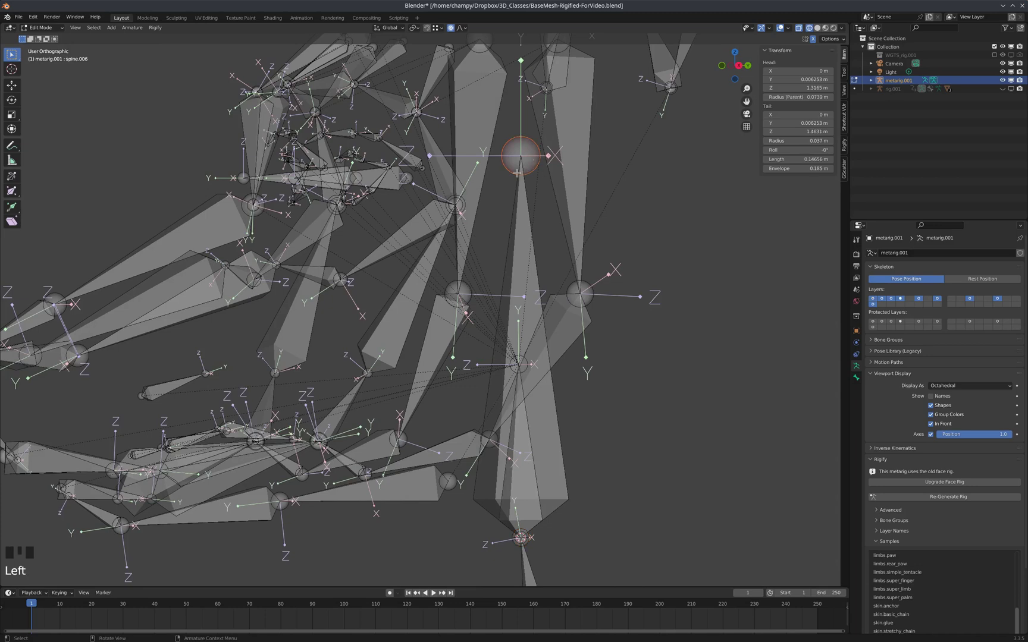
key(shift+s)
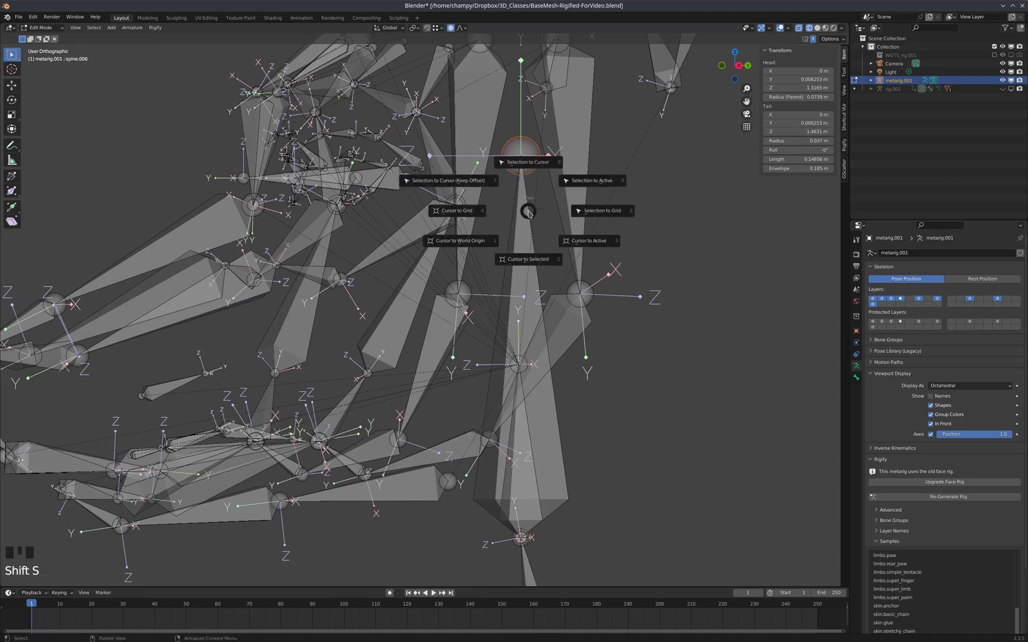
click(531, 260)
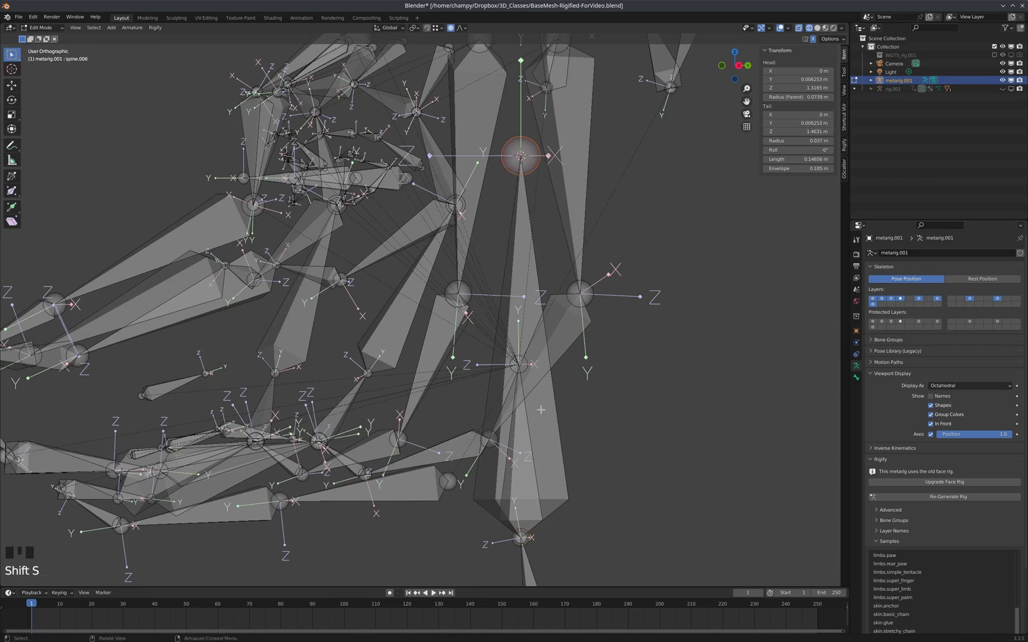
click(548, 332)
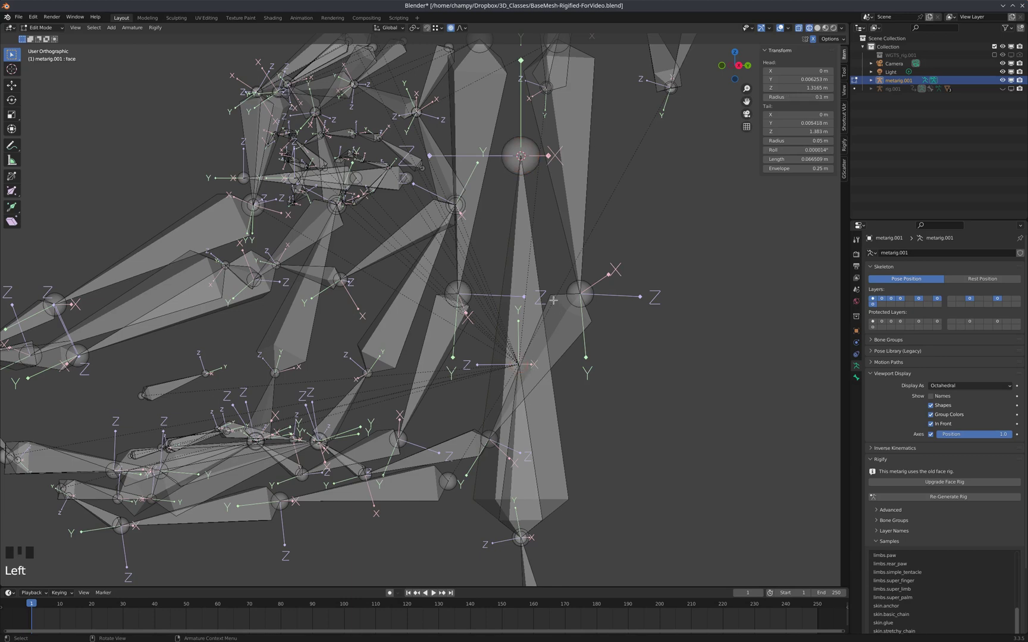
key(shift+s)
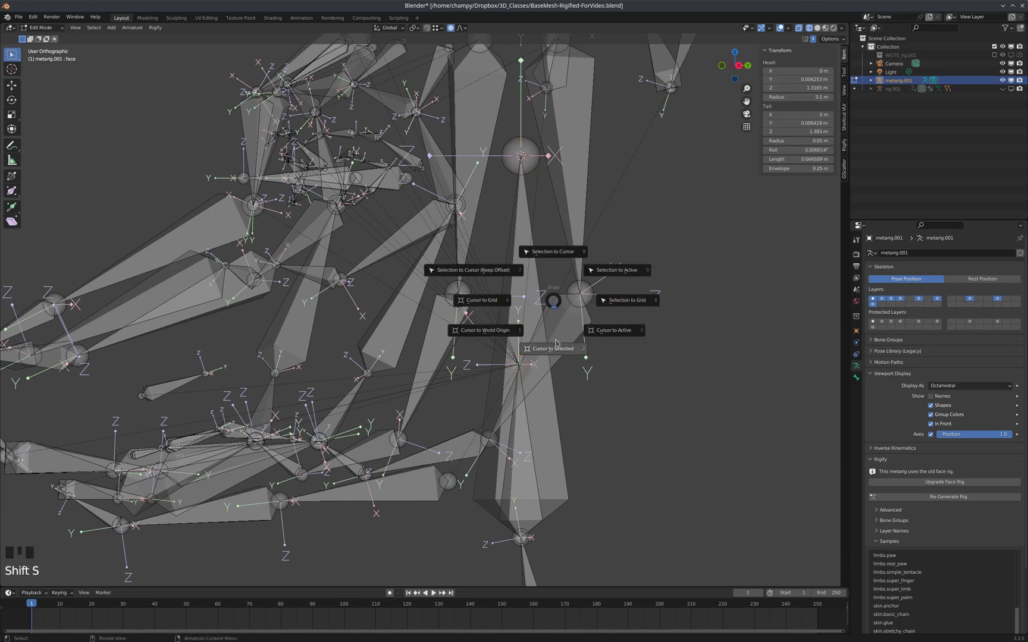
click(559, 256)
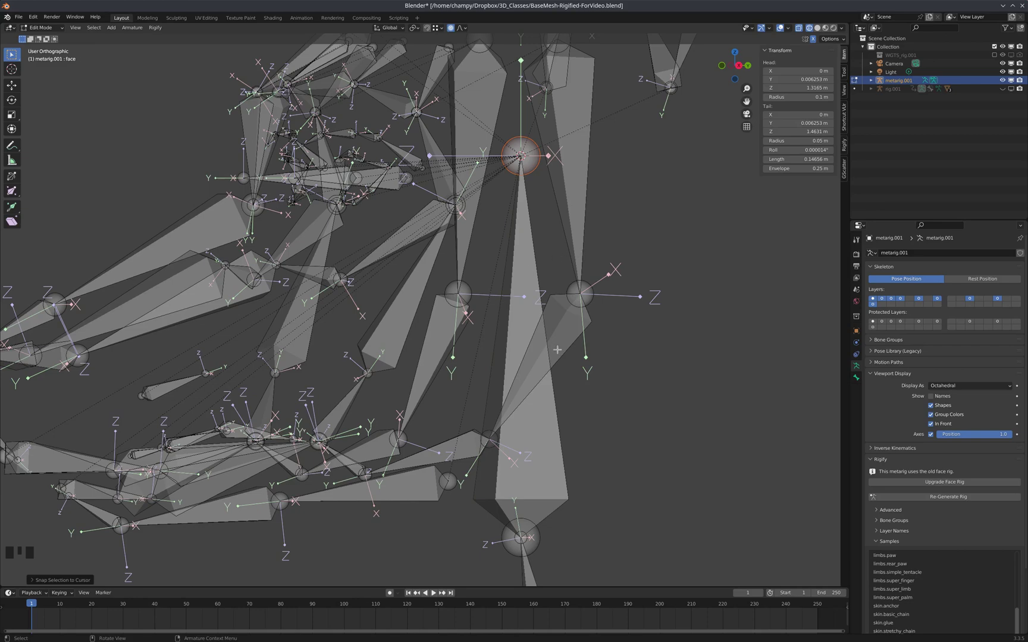
- Select the spine.005 bone and bring up the Shift+S snap menu
middle_drag(584, 341, 567, 349)
key(KP_3)
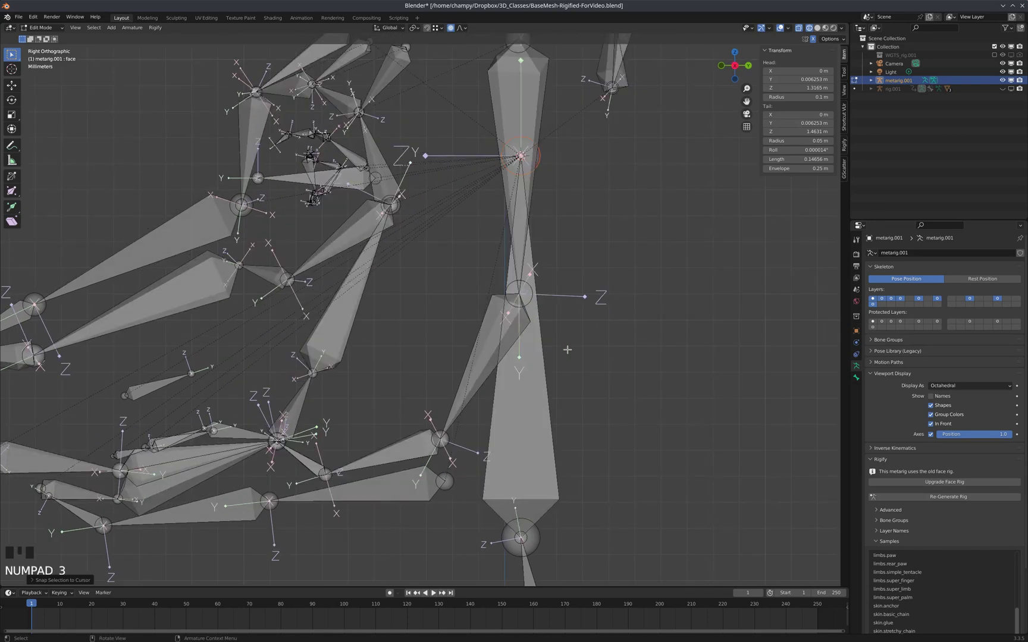
scroll(659, 298, down, 1)
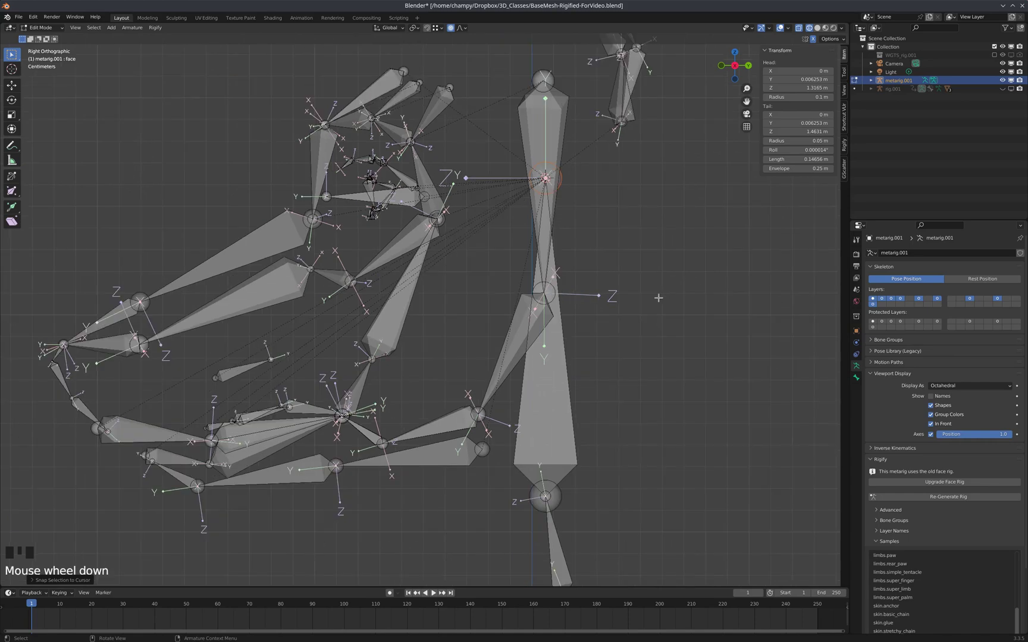
scroll(572, 396, up, 2)
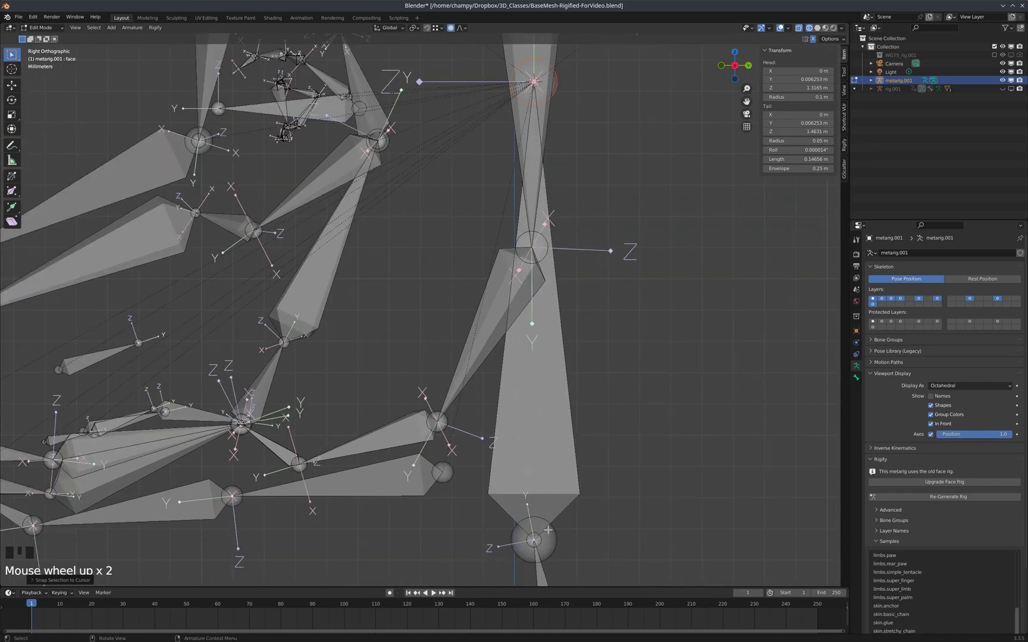
click(540, 538)
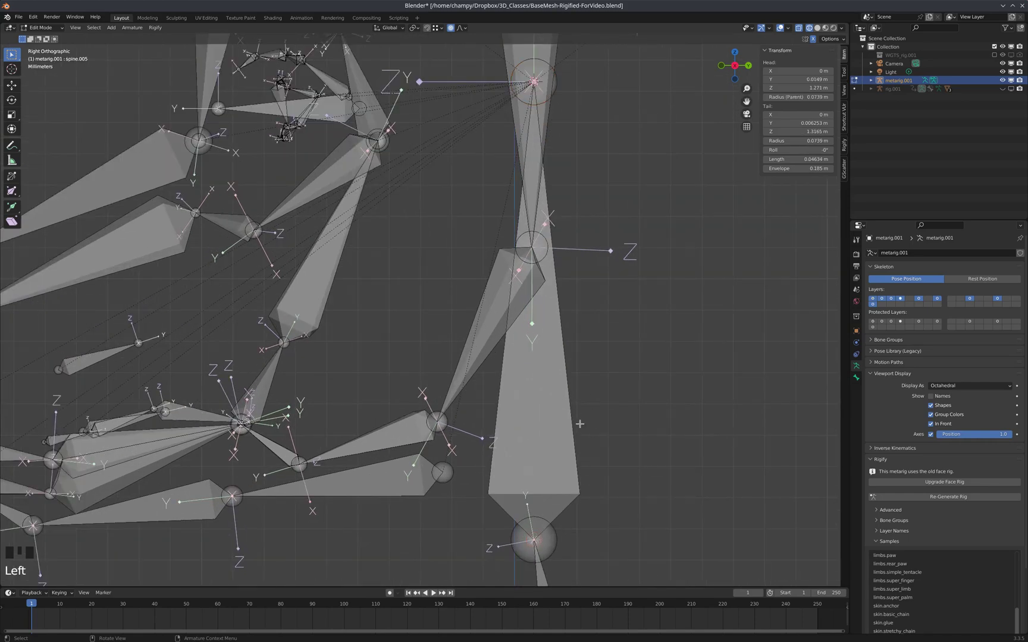
scroll(596, 473, down, 2)
key(shift+s)
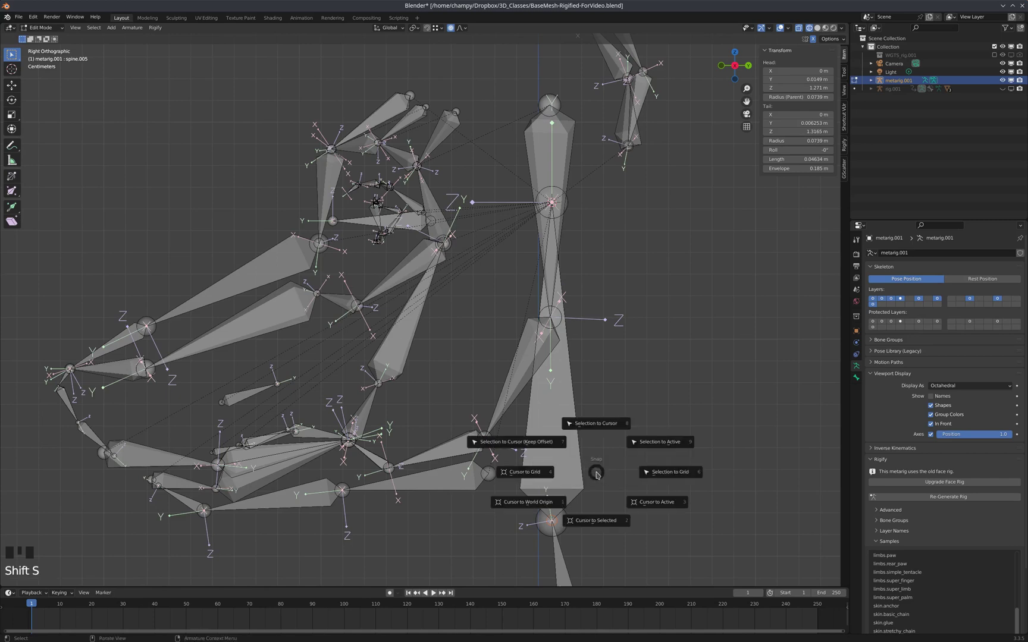
- Move the 3D cursor to spine.005's head and select the face bone
click(598, 523)
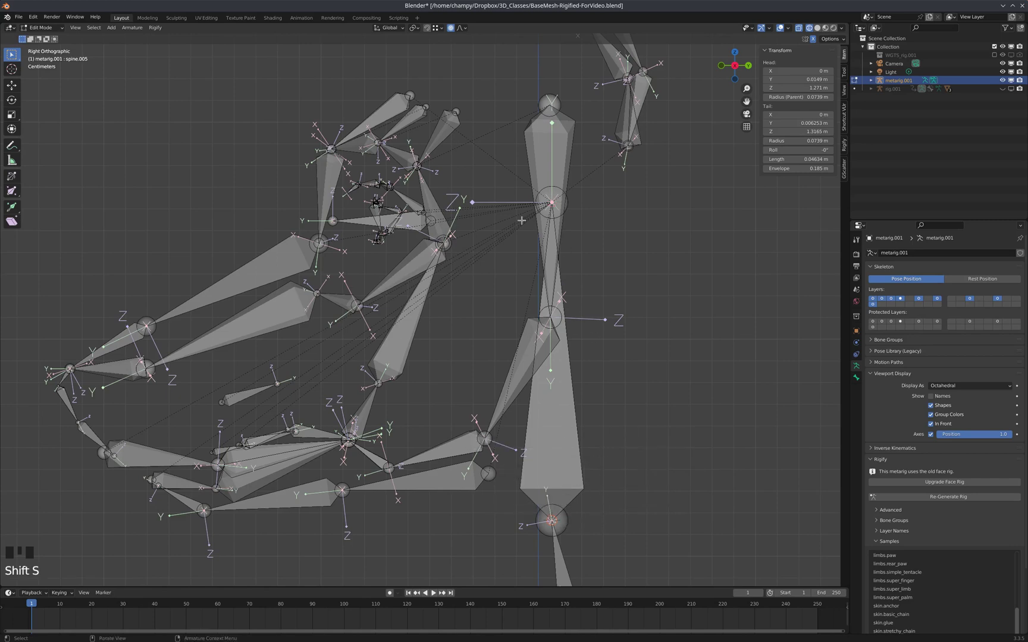
click(583, 209)
click(568, 203)
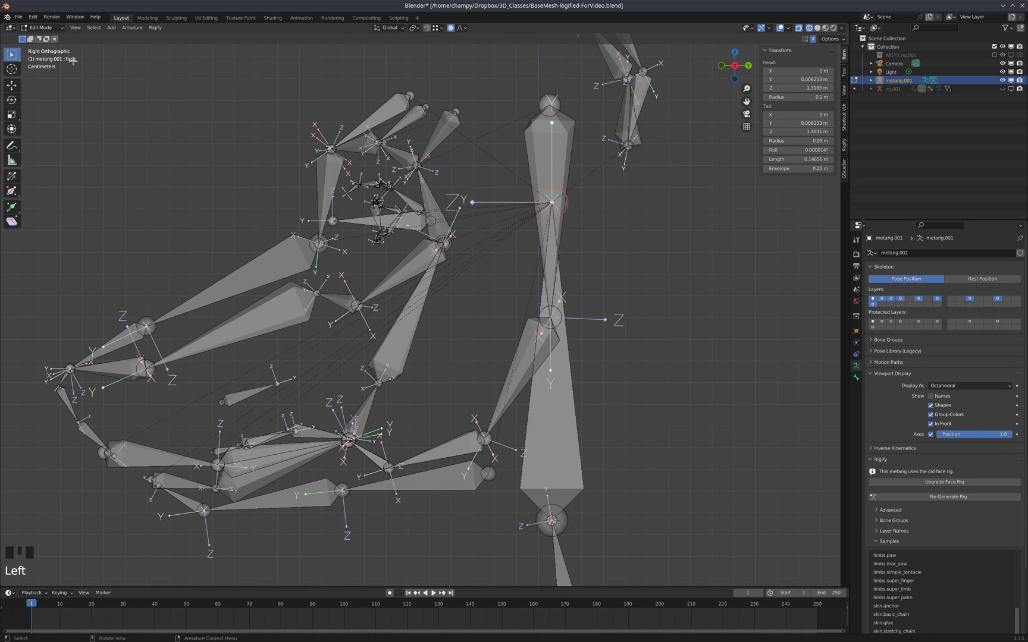
- Scale the face bones to about 0.47 around the 3D cursor, making the face bone 0.071 m
click(415, 28)
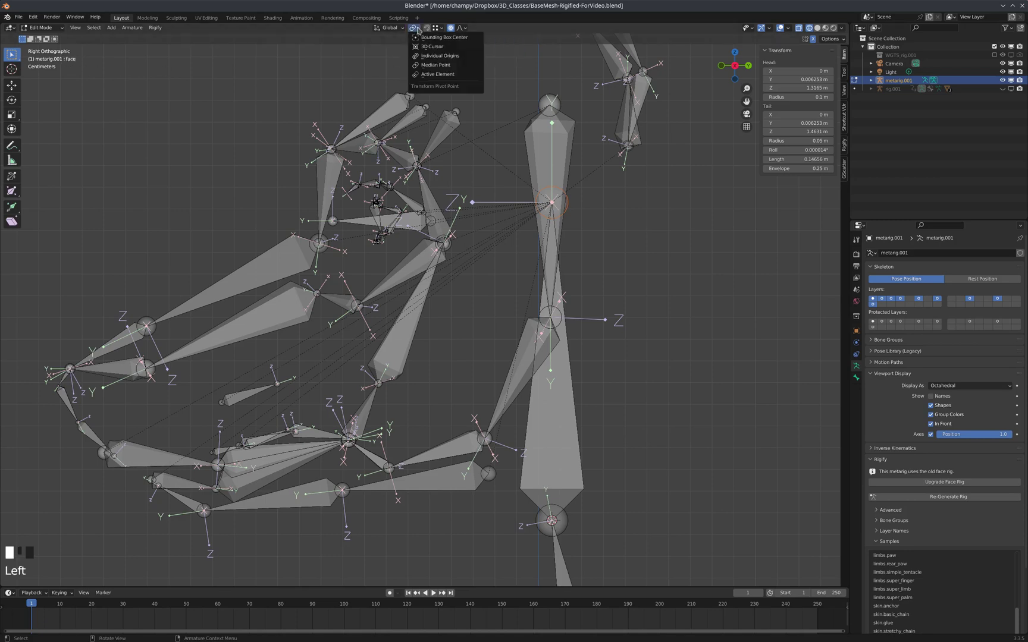
click(433, 47)
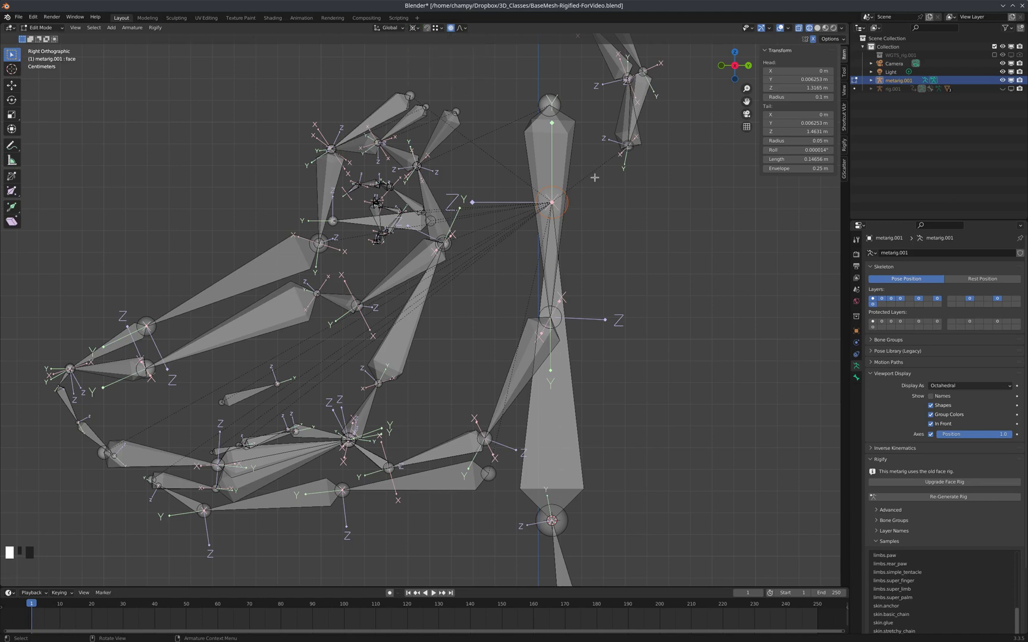
key(s)
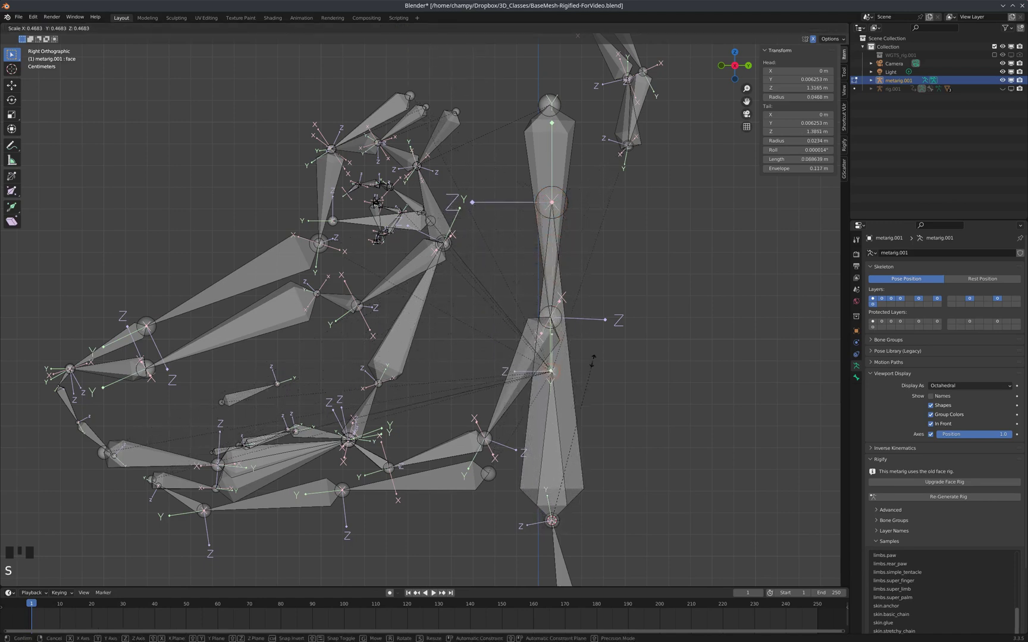
click(618, 363)
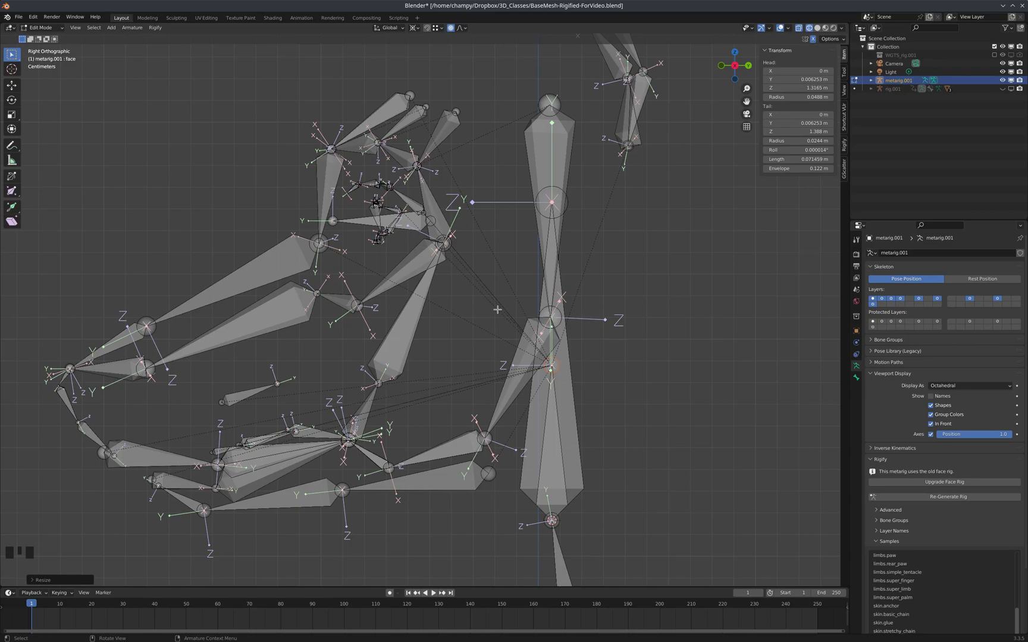
mouse_move(497, 309)
middle_down()
mouse_move(443, 310)
mouse_move(498, 310)
middle_up()
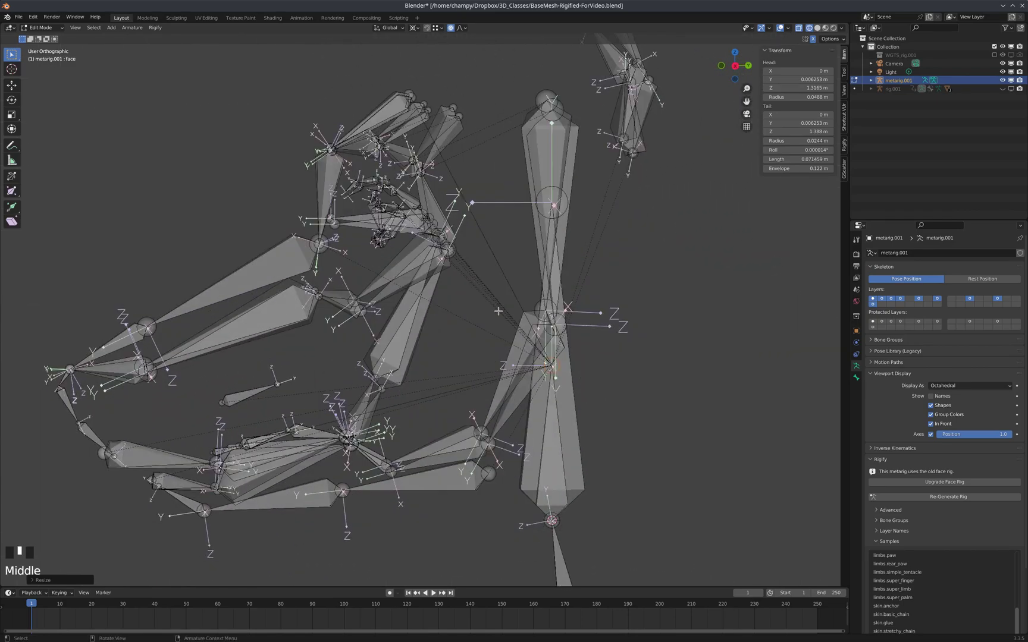
- Parent the face bone to spine.006 with Keep Offset
key(KP_3)
scroll(573, 450, up, 4)
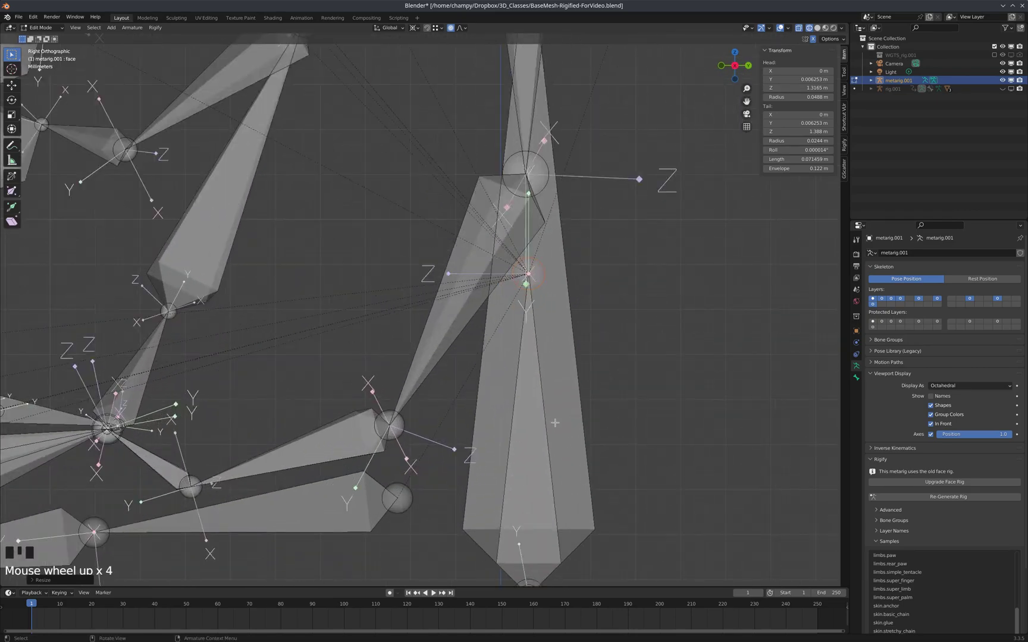
click(546, 411)
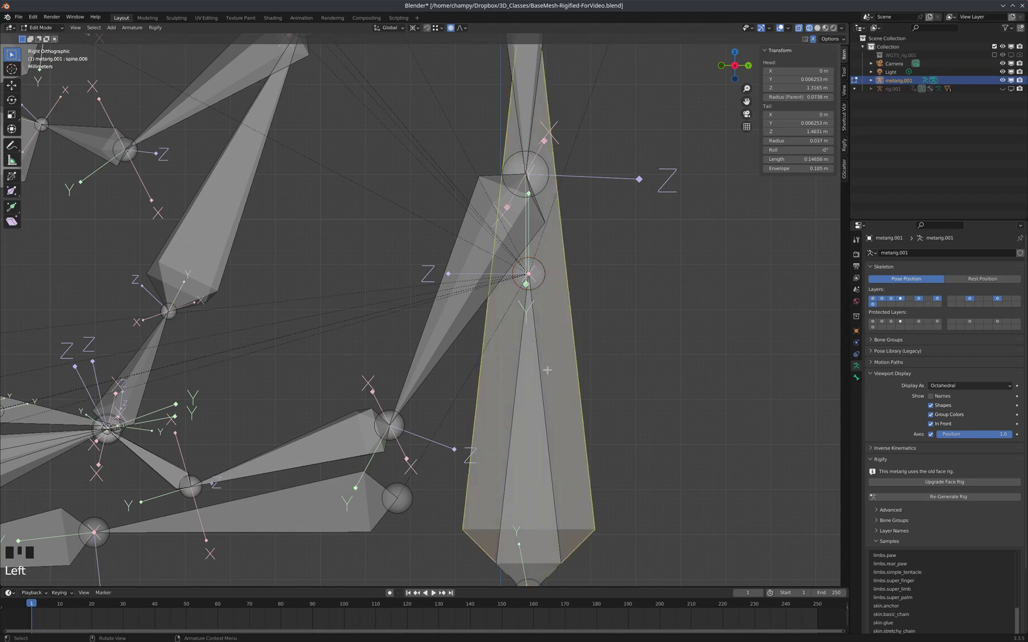
scroll(546, 370, down, 1)
click(537, 337)
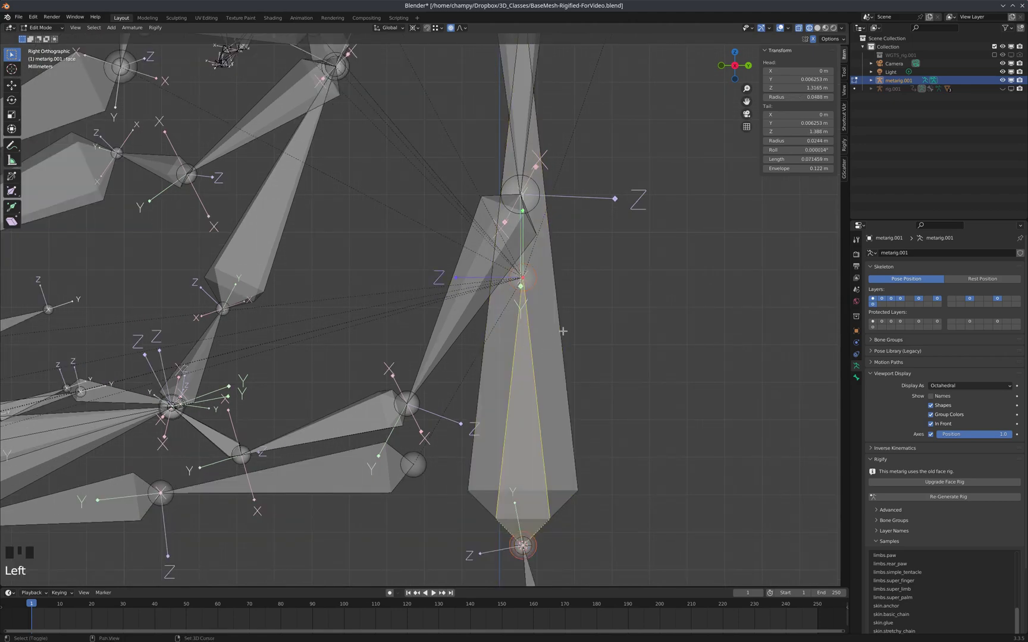
shift+click(562, 334)
key(ctrl+p)
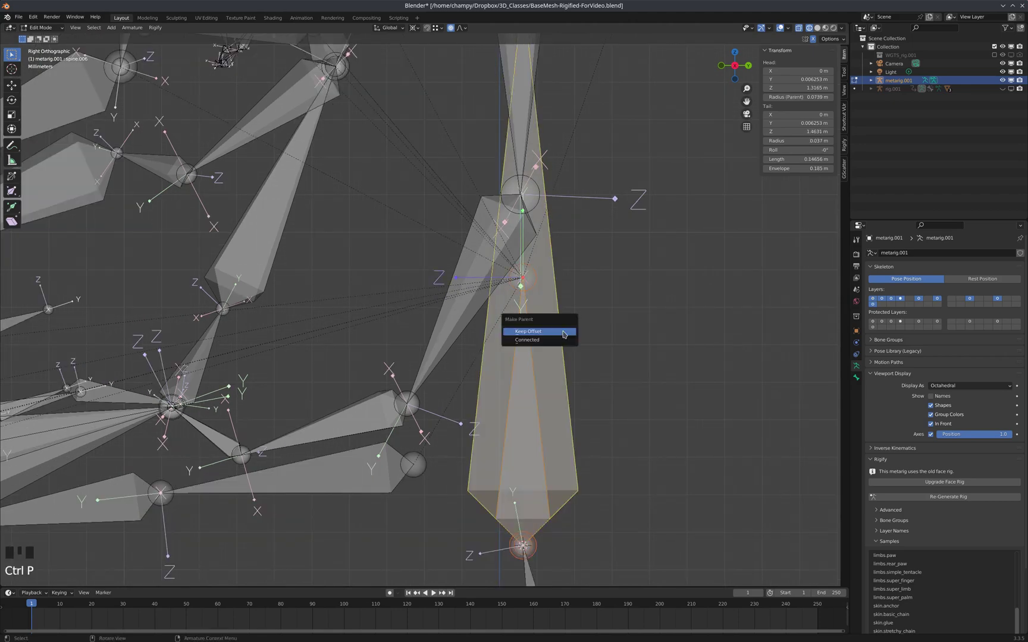
click(551, 331)
- Check the parenting from the right side and return metarig.001 to Object Mode
scroll(535, 259, down, 3)
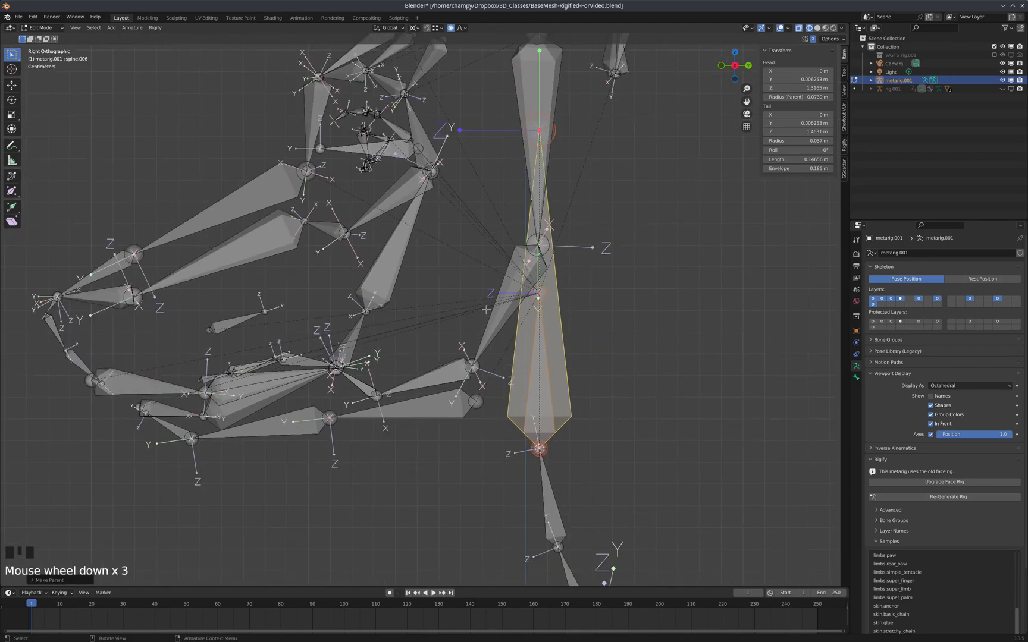
middle_drag(486, 310, 473, 292)
scroll(456, 273, down, 4)
key(KP_3)
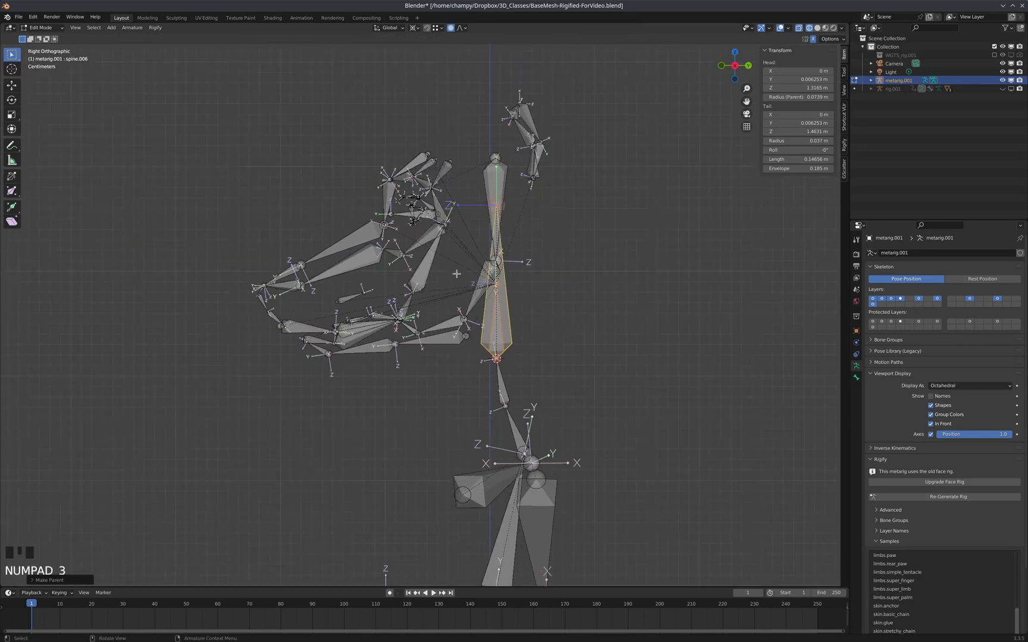
key(Tab)
scroll(418, 243, down, 3)
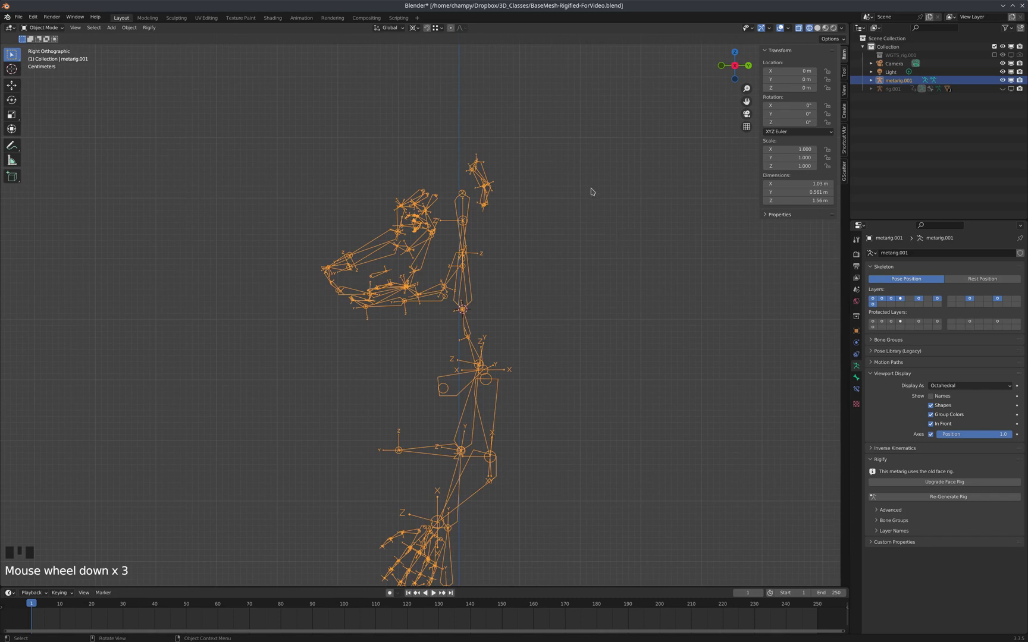
- Unhide rig.001 in the Outliner and regenerate it from metarig.001 with Re-Generate Rig
scroll(592, 191, down, 3)
click(1011, 88)
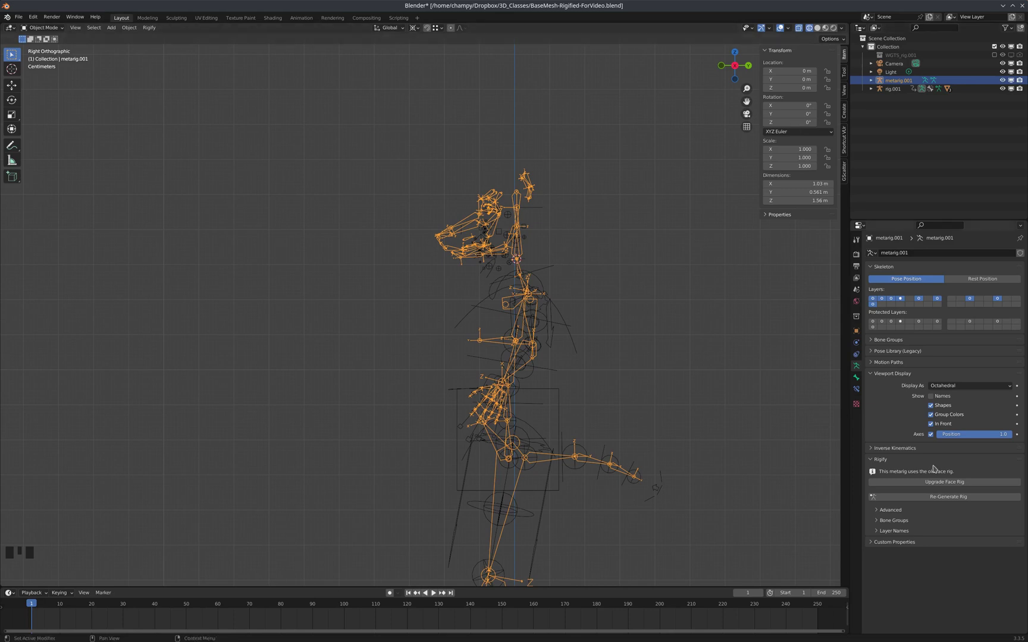
click(964, 501)
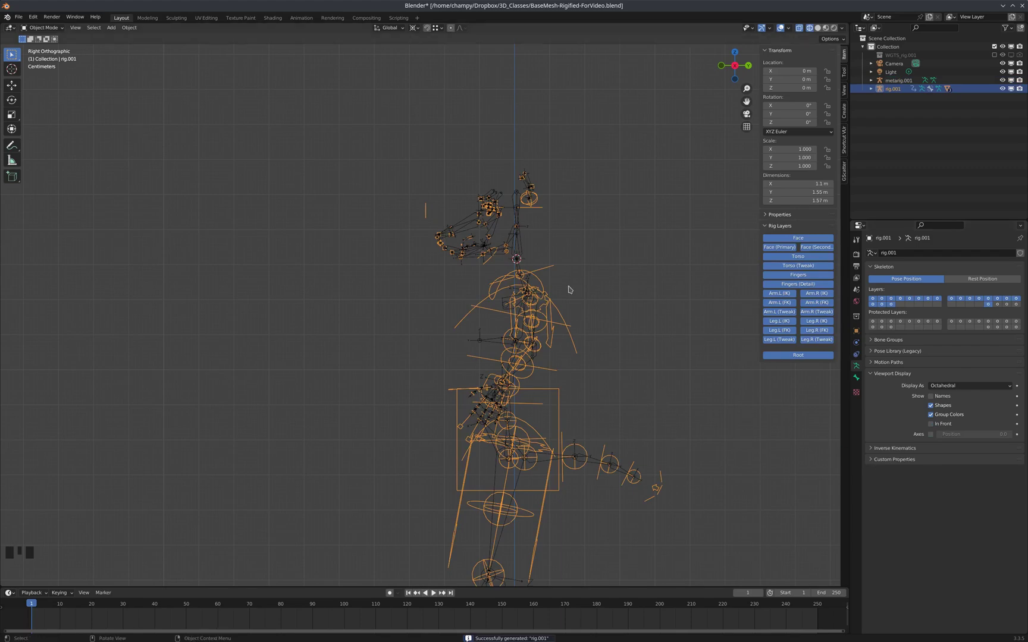
- Hide metarig.001 from the viewport through its Outliner eye icon
middle_drag(568, 289, 578, 260)
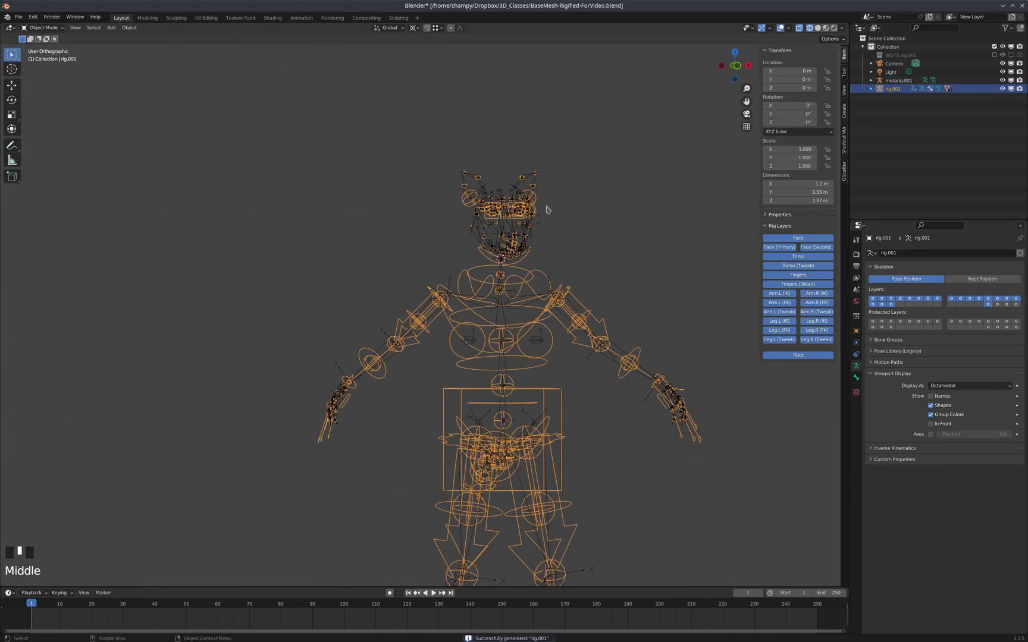
middle_drag(547, 210, 506, 212)
scroll(506, 212, up, 3)
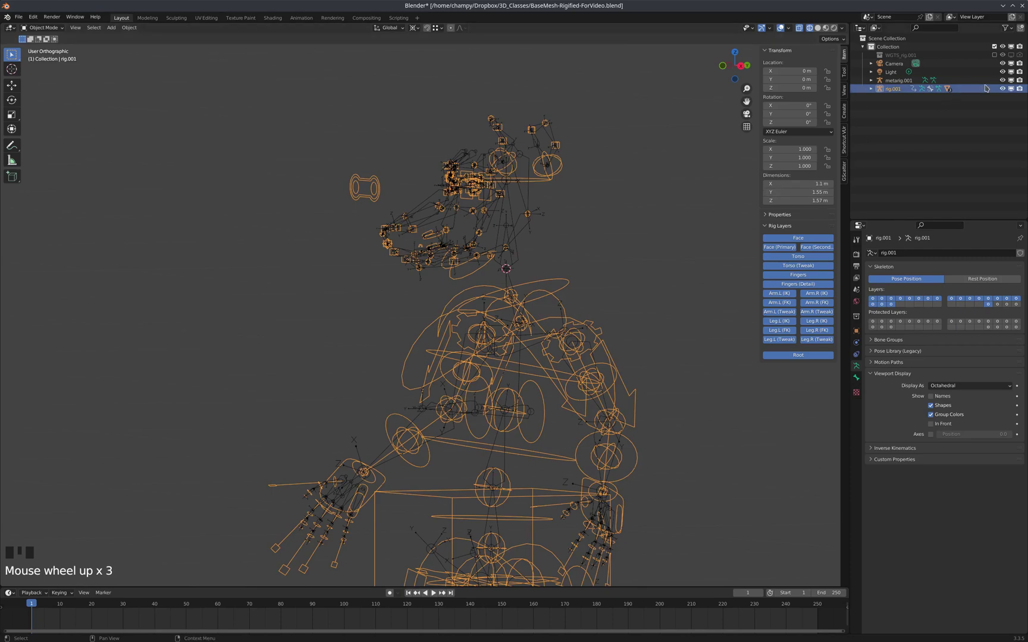
click(1003, 80)
- Switch rig.001 into Pose Mode and view its coloured wolf face controls on the head
middle_drag(520, 217, 494, 212)
key(KP_3)
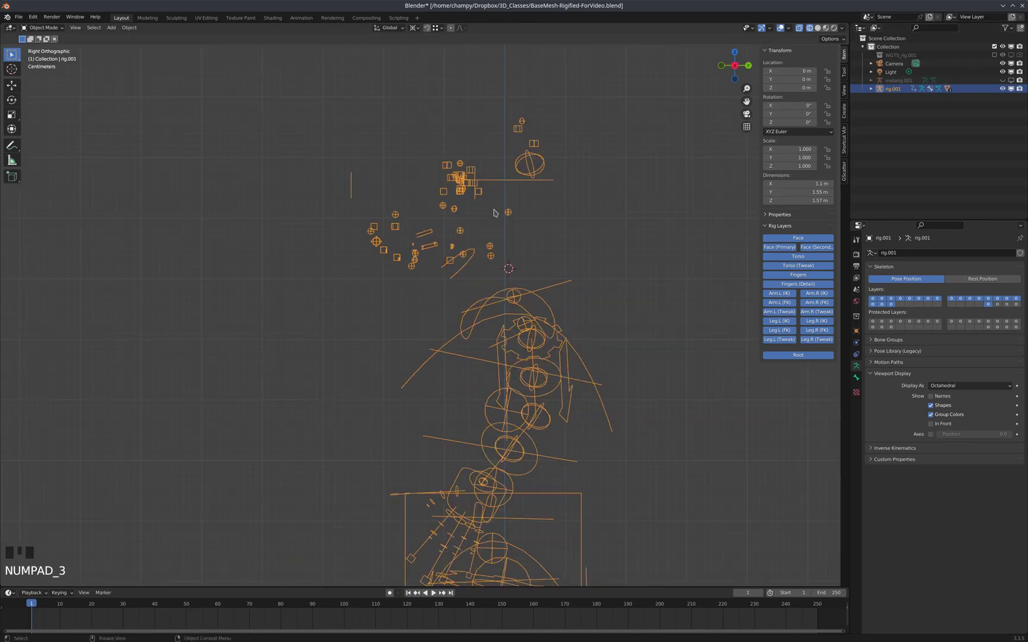
scroll(519, 141, down, 4)
key(ctrl+Tab)
middle_drag(520, 142, 595, 165)
scroll(602, 168, down, 3)
scroll(573, 211, up, 4)
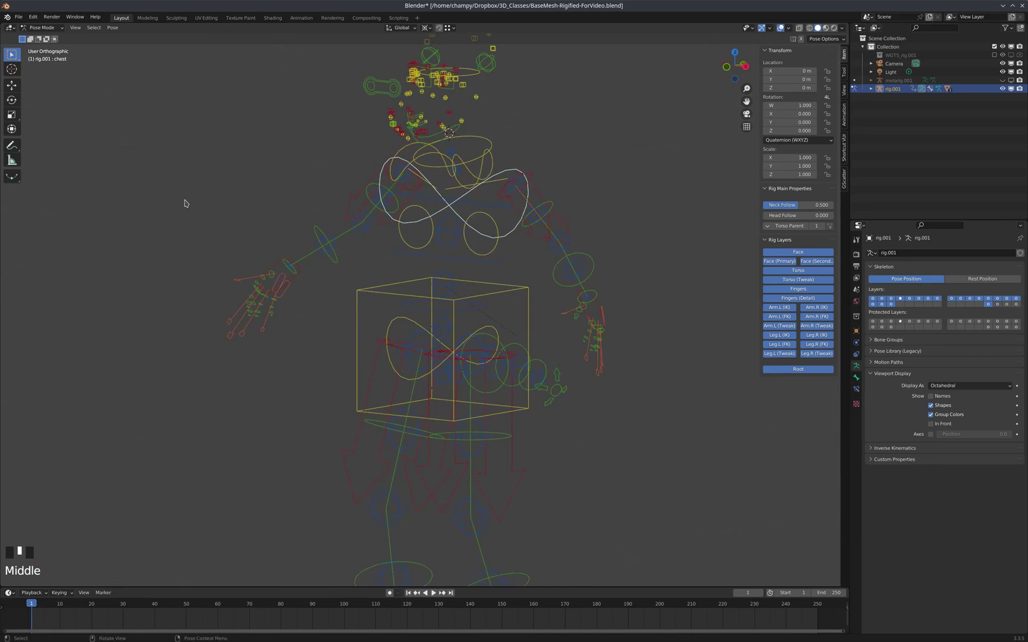